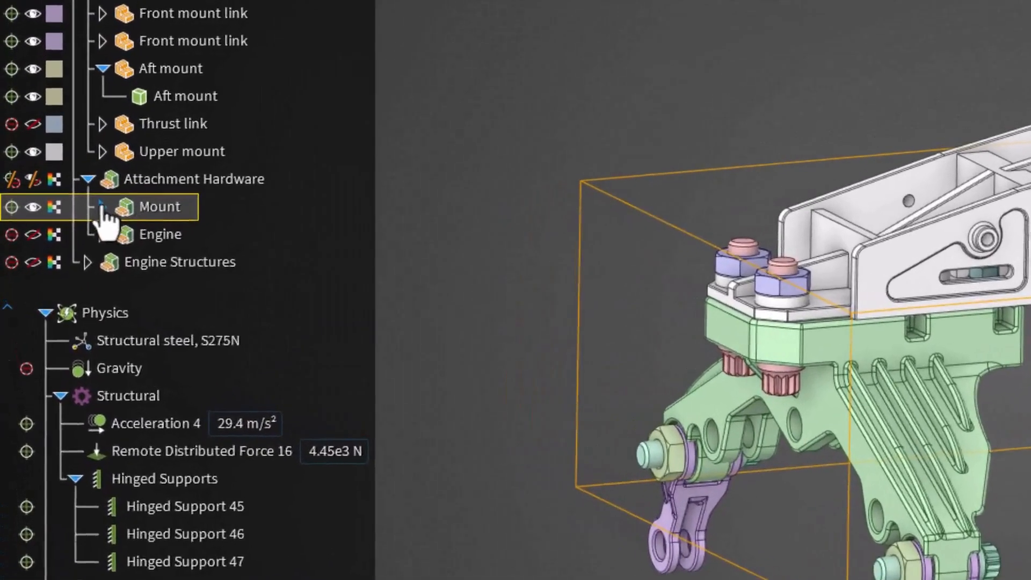
- Exclude the Nuts component under the Mount attachment hardware from the simulation and hide it
click(102, 206)
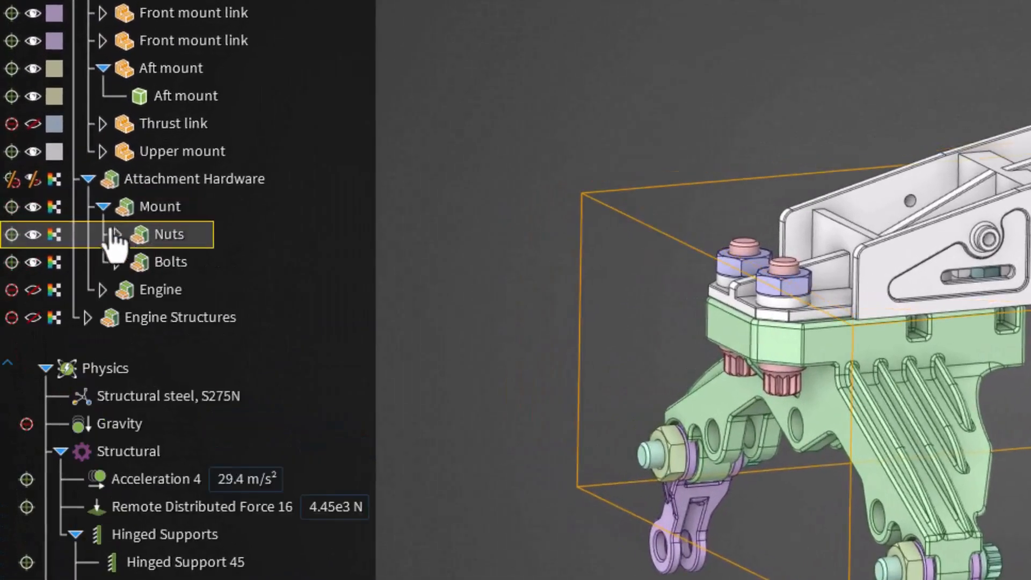
click(15, 241)
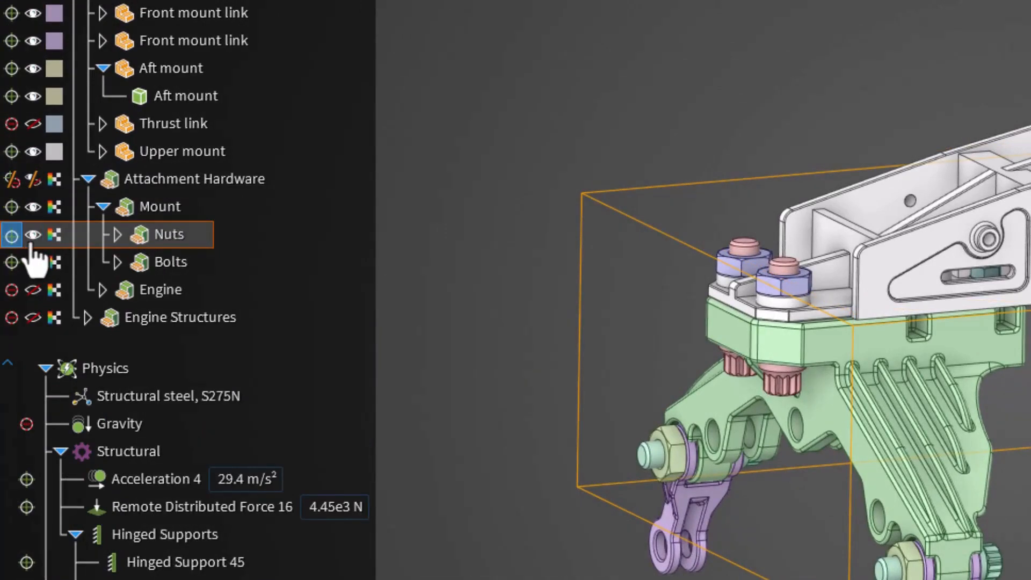
click(31, 239)
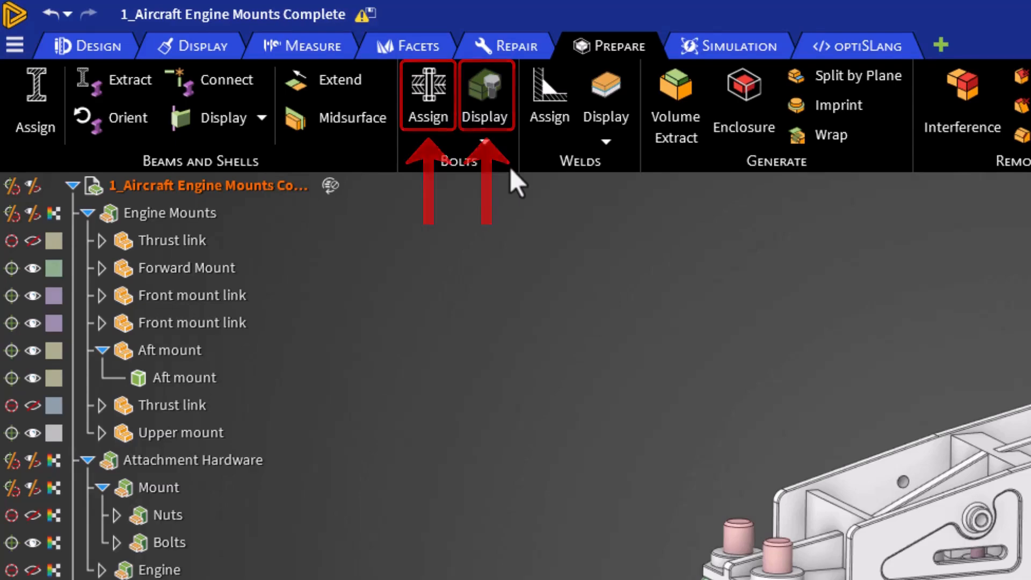
- Select a forward mount bolt hole and all similar holes for assigning M39 4.6 bolts
click(440, 108)
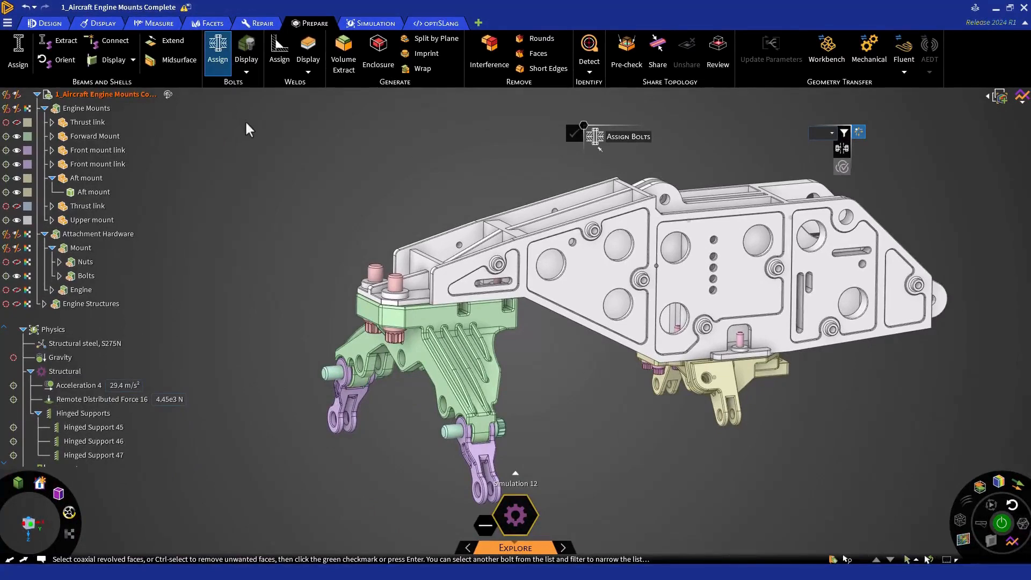
click(396, 304)
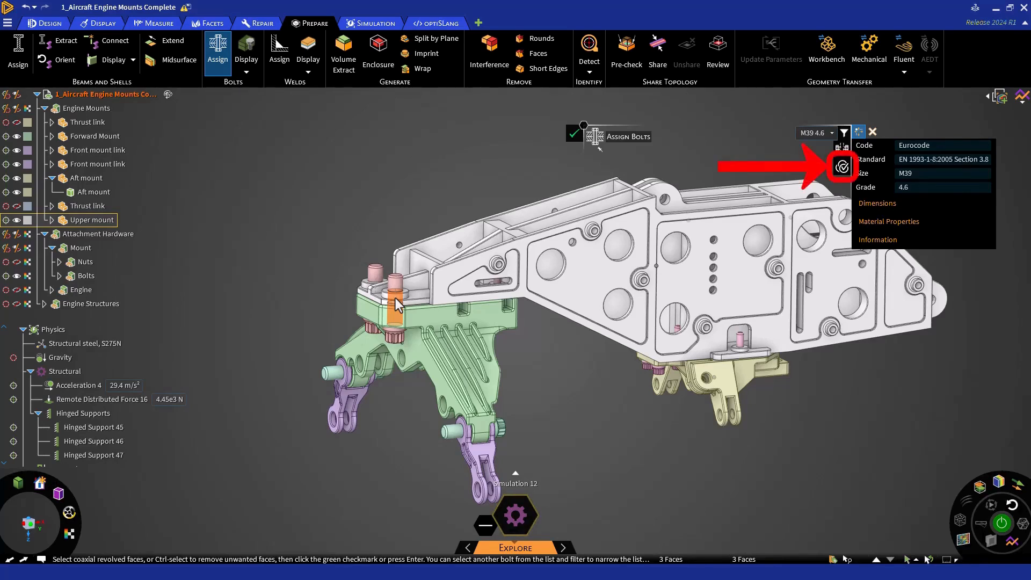
click(841, 168)
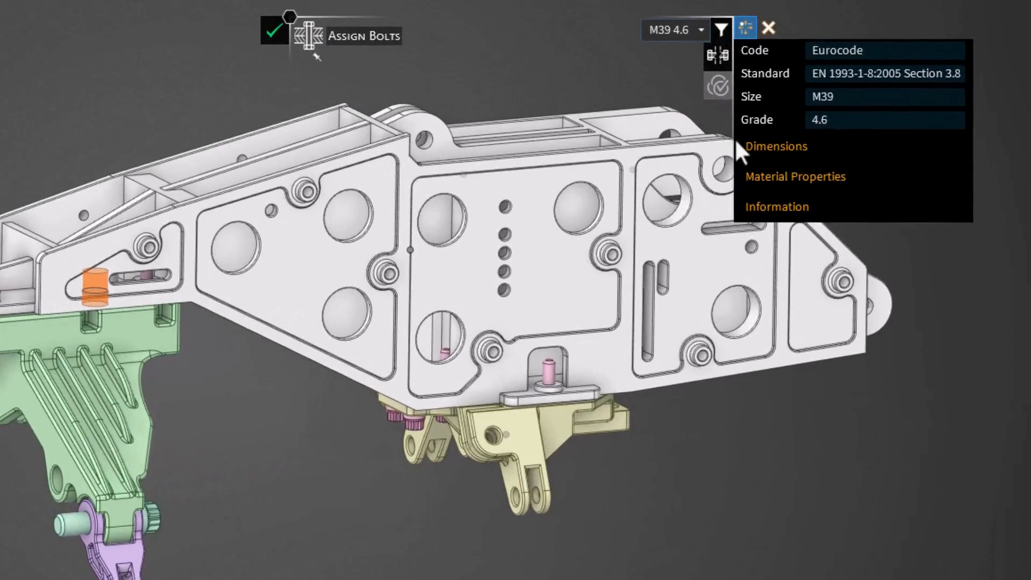
- Examine the M39 4.6 bolt's dimensions, material properties and available bolt libraries
click(743, 152)
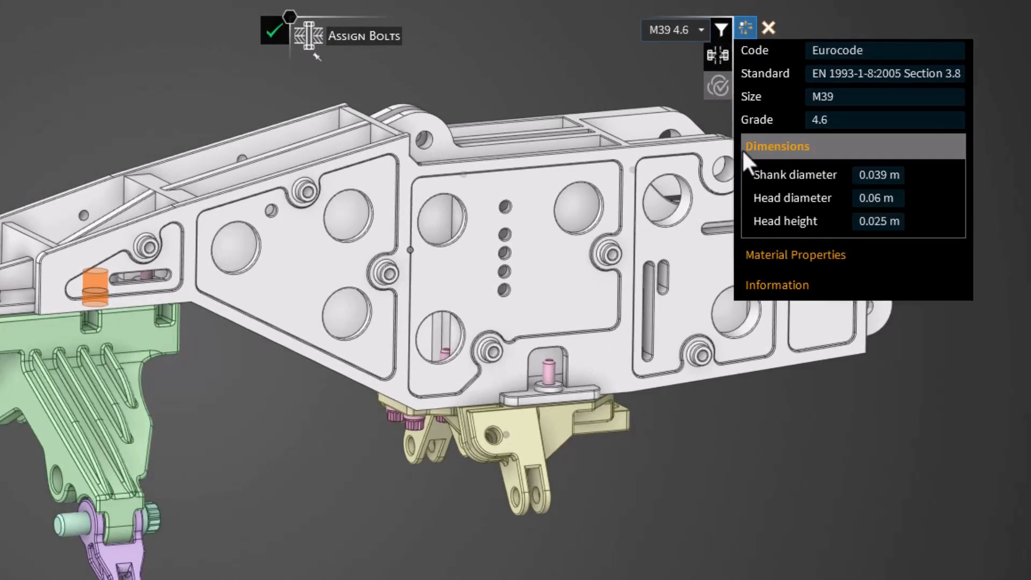
click(752, 254)
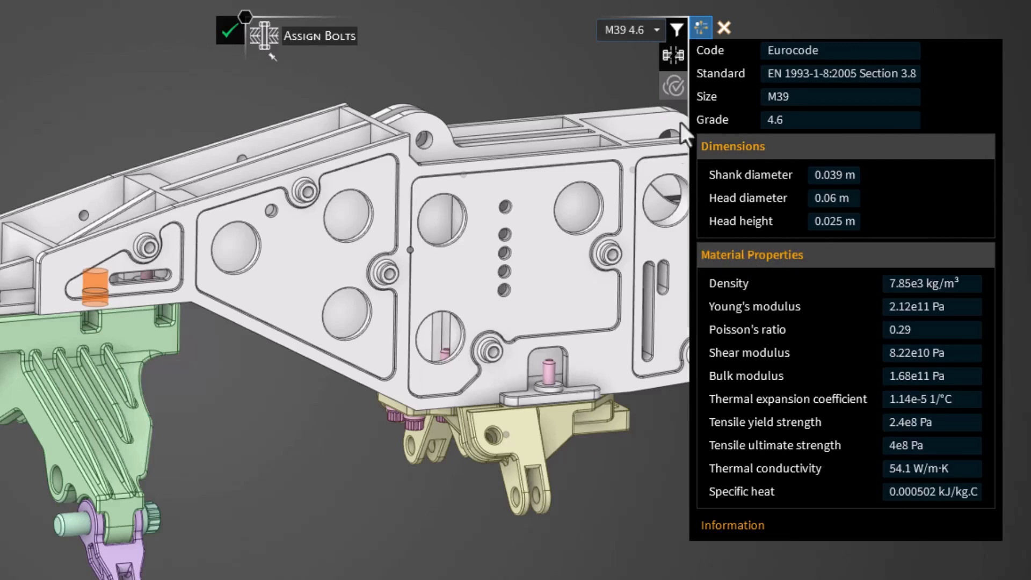
click(672, 36)
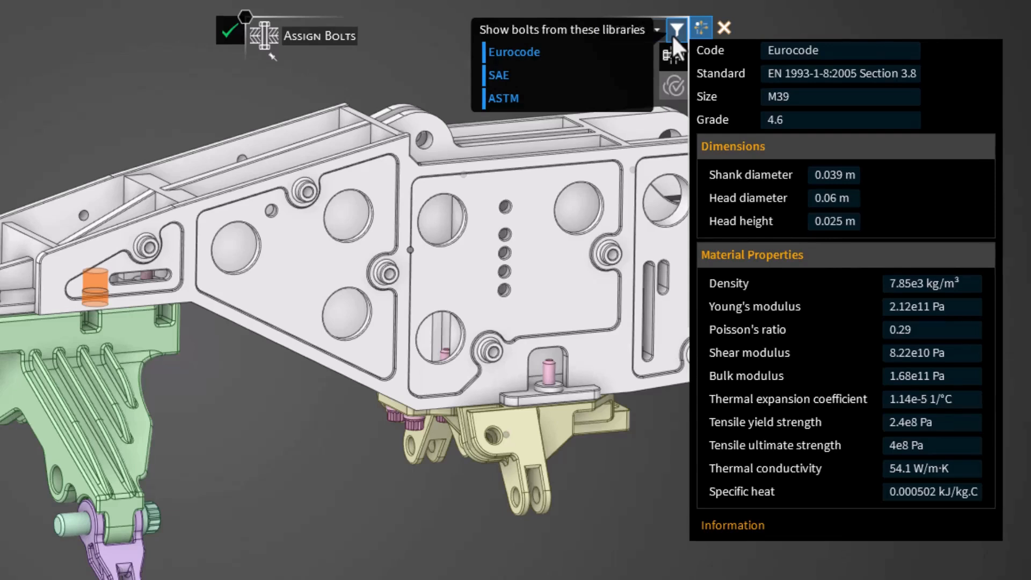
click(671, 34)
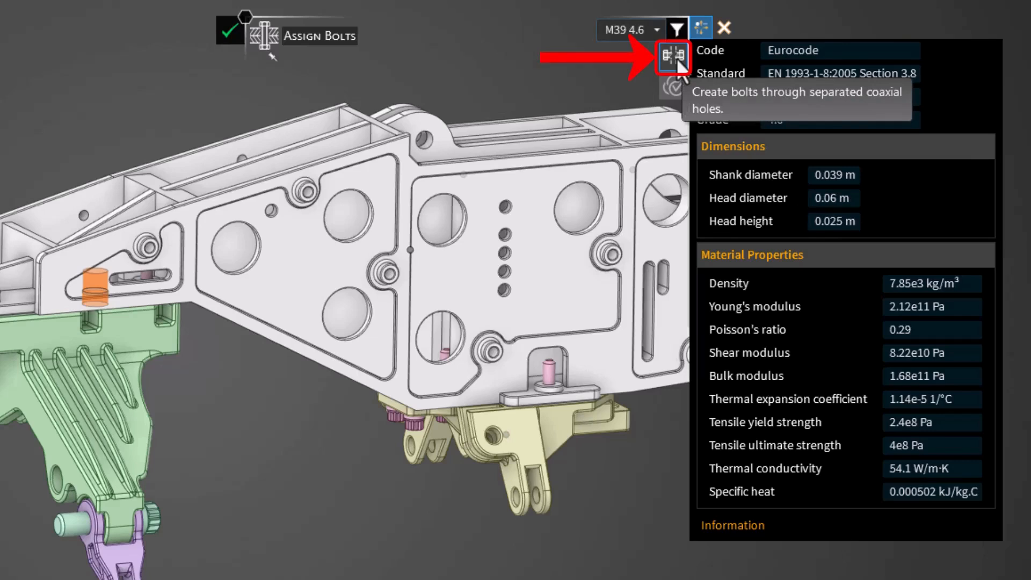
click(711, 147)
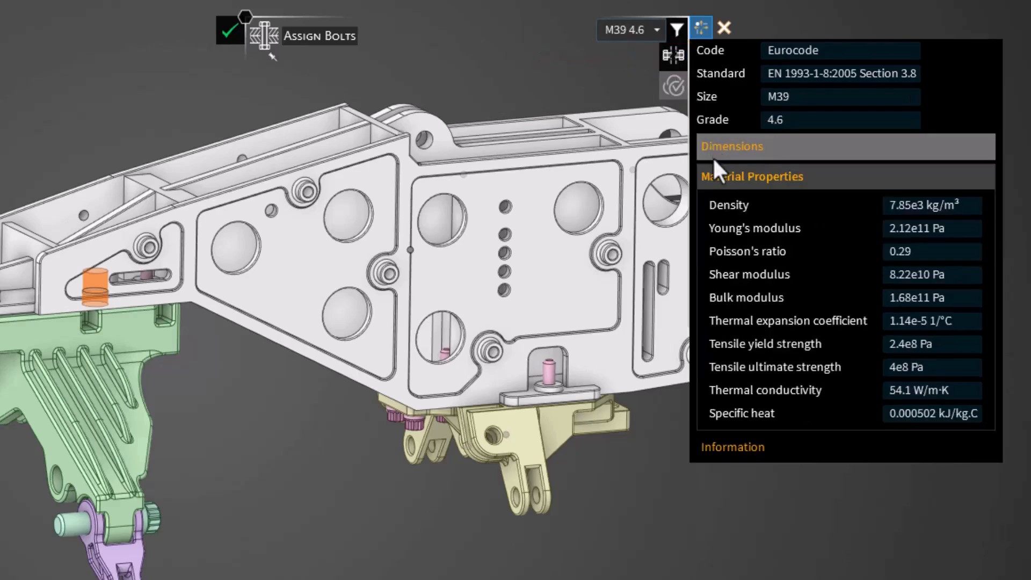
click(715, 177)
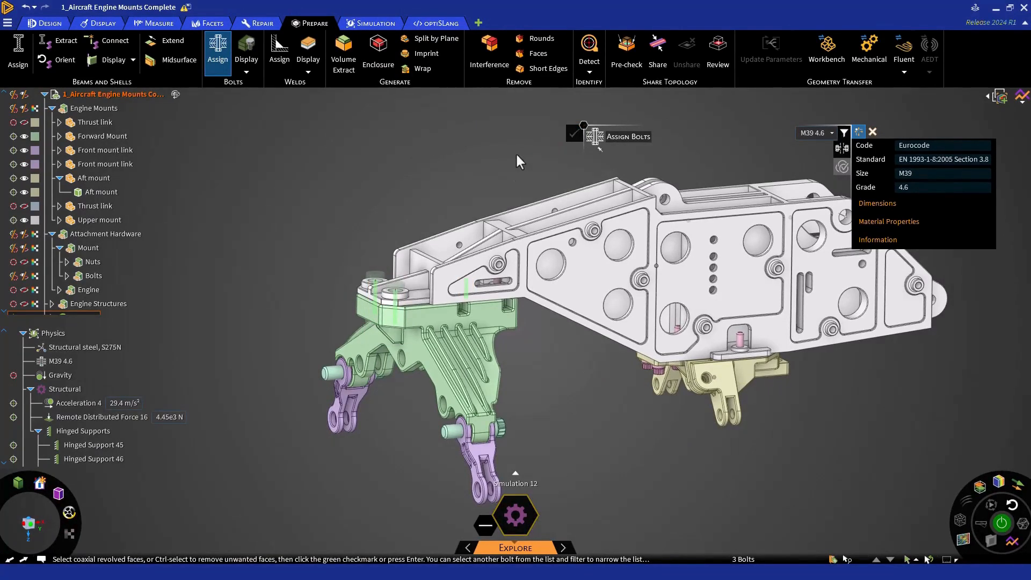
- Select the small hole between the upper mount and forward mount, plus all similar holes, for M24 4.6 bolts
middle_drag(476, 302, 471, 364)
scroll(452, 305, up, 6)
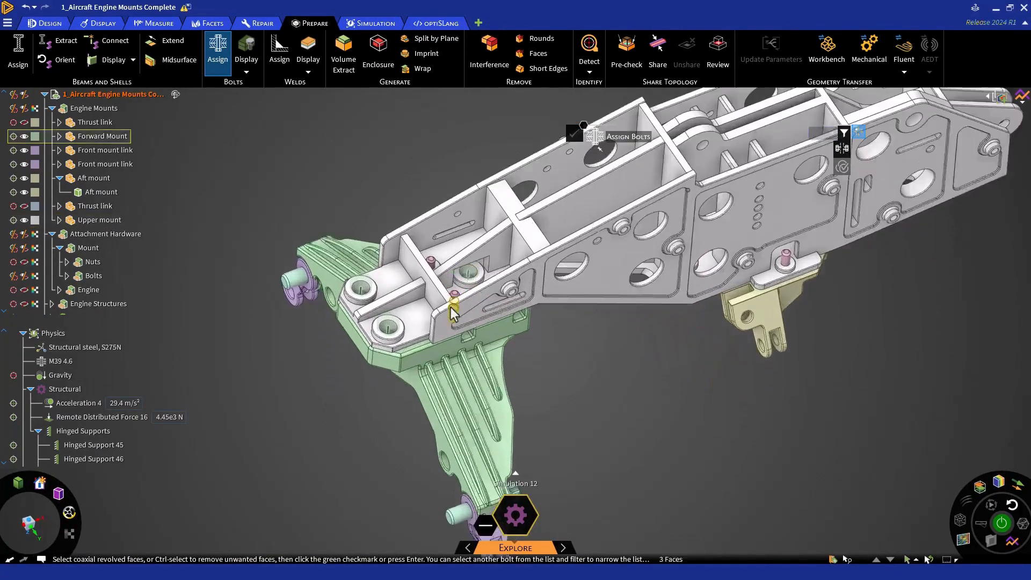
scroll(433, 280, down, 1)
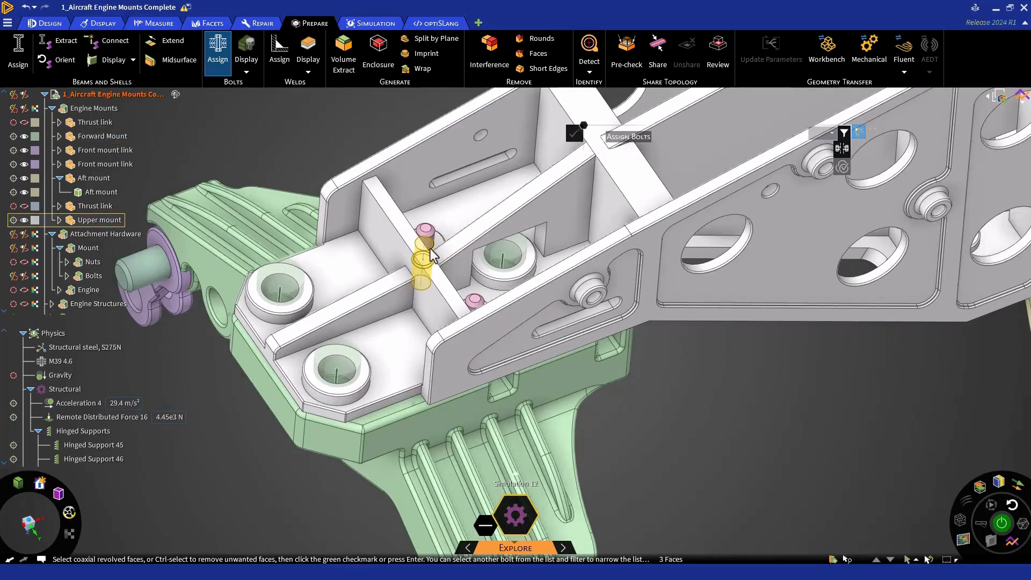
click(427, 257)
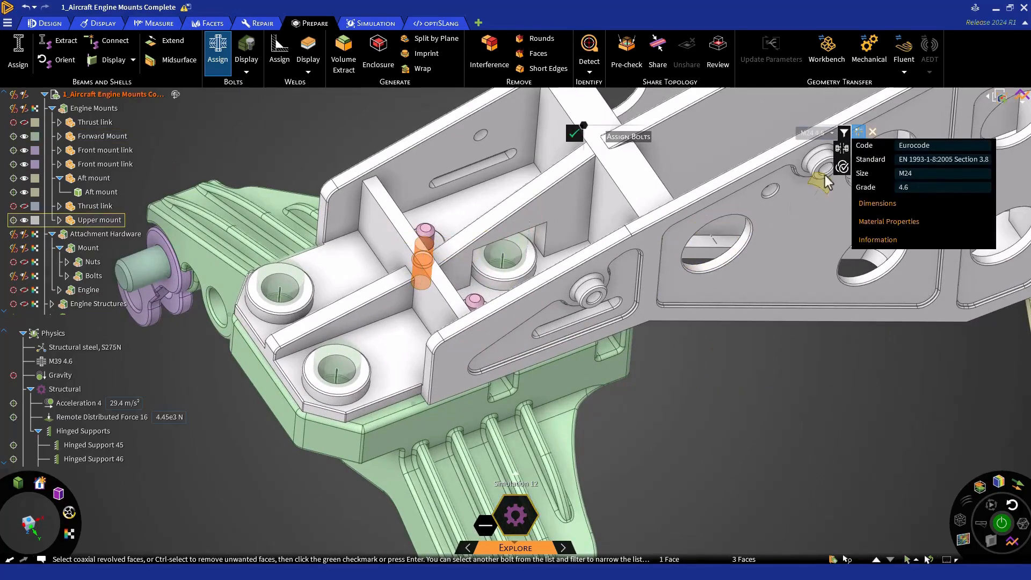
click(841, 167)
- Add the bolt holes joining the upper mount and aft mount to the M24 4.6 bolt selection
shift+middle_drag(747, 268, 451, 352)
shift+middle_drag(699, 310, 545, 354)
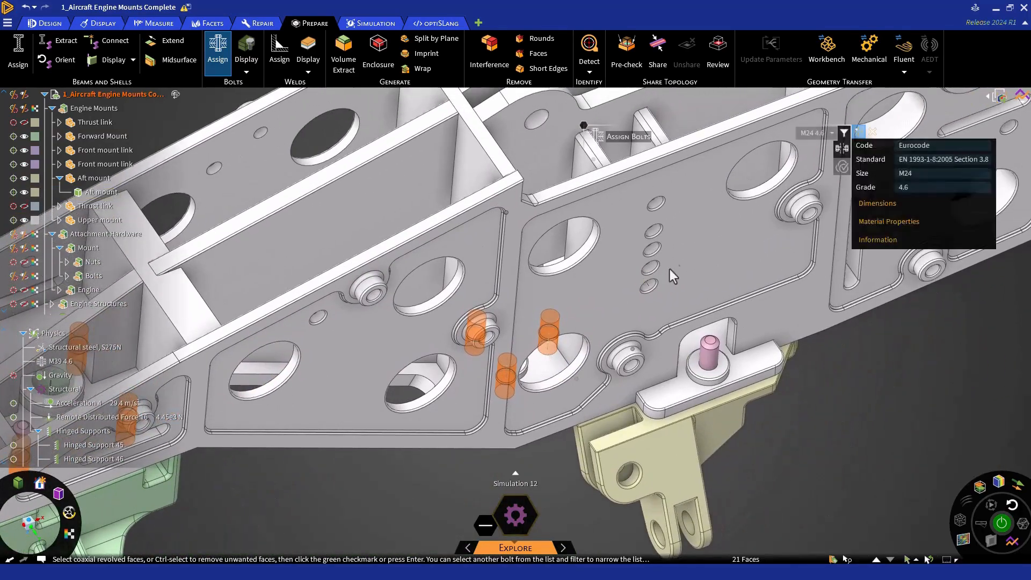
shift+middle_drag(669, 269, 617, 340)
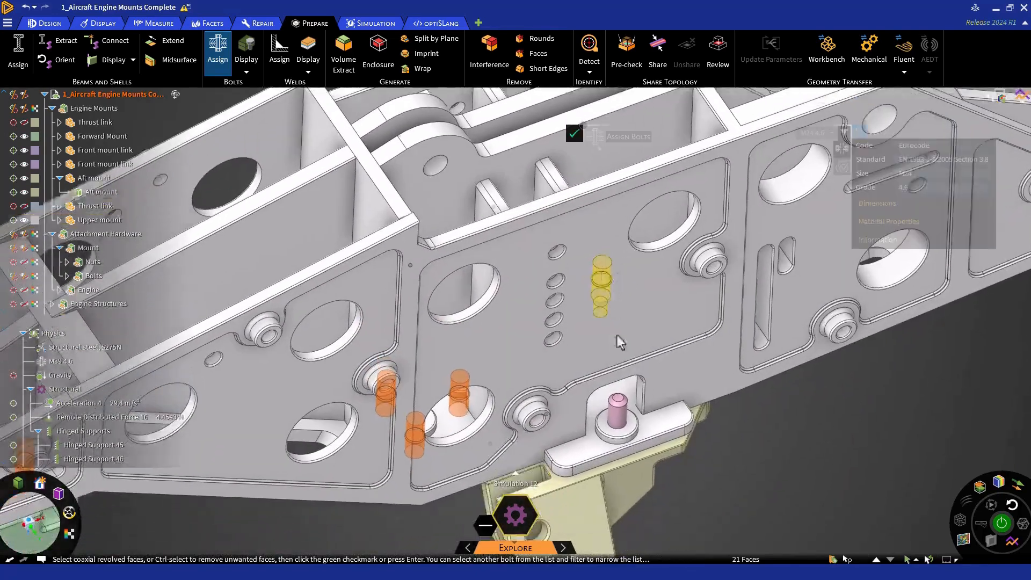
click(623, 437)
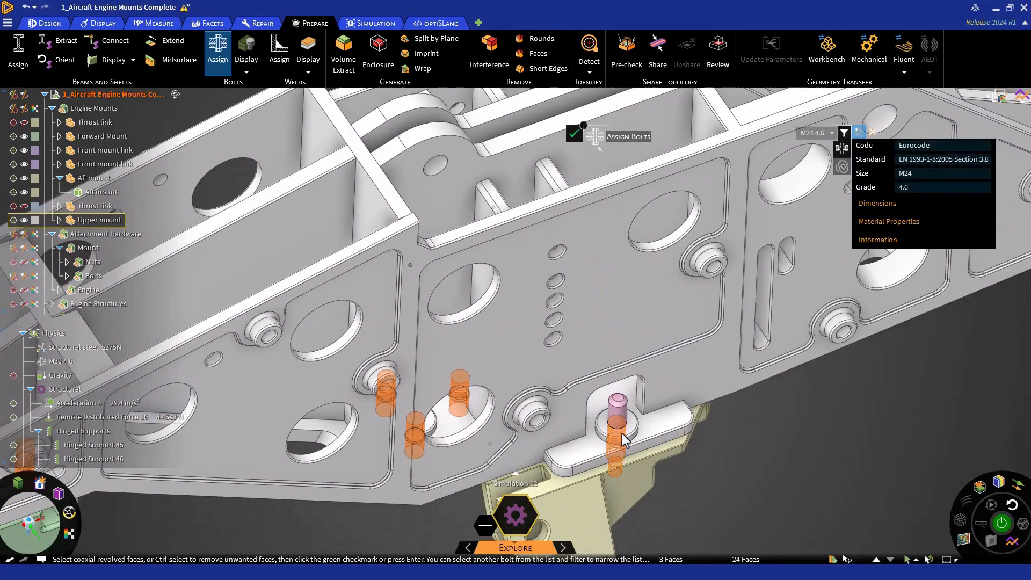
click(674, 357)
mouse_move(673, 357)
middle_down()
mouse_move(686, 408)
mouse_move(587, 202)
mouse_move(548, 231)
mouse_move(491, 244)
mouse_move(500, 247)
mouse_move(465, 227)
mouse_move(510, 287)
mouse_move(466, 312)
mouse_move(474, 198)
middle_up()
click(587, 202)
click(497, 245)
mouse_move(658, 444)
middle_down()
mouse_move(653, 379)
mouse_move(585, 406)
mouse_move(467, 419)
mouse_move(514, 396)
mouse_move(507, 413)
middle_up()
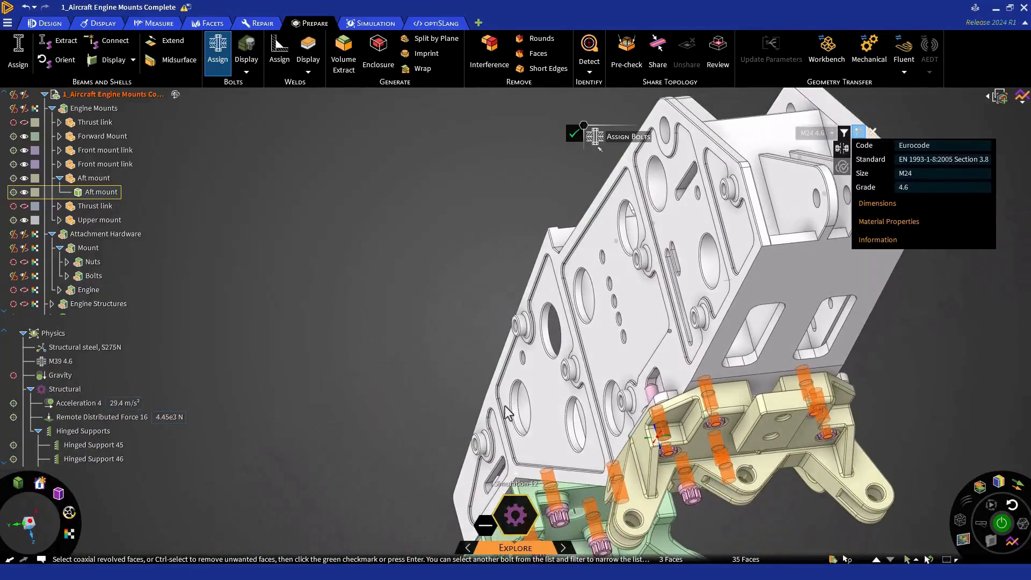
- Remove the four unwanted bolt-head faces beneath the aft mount from the selection and create the M24 4.6 bolts
scroll(816, 456, up, 10)
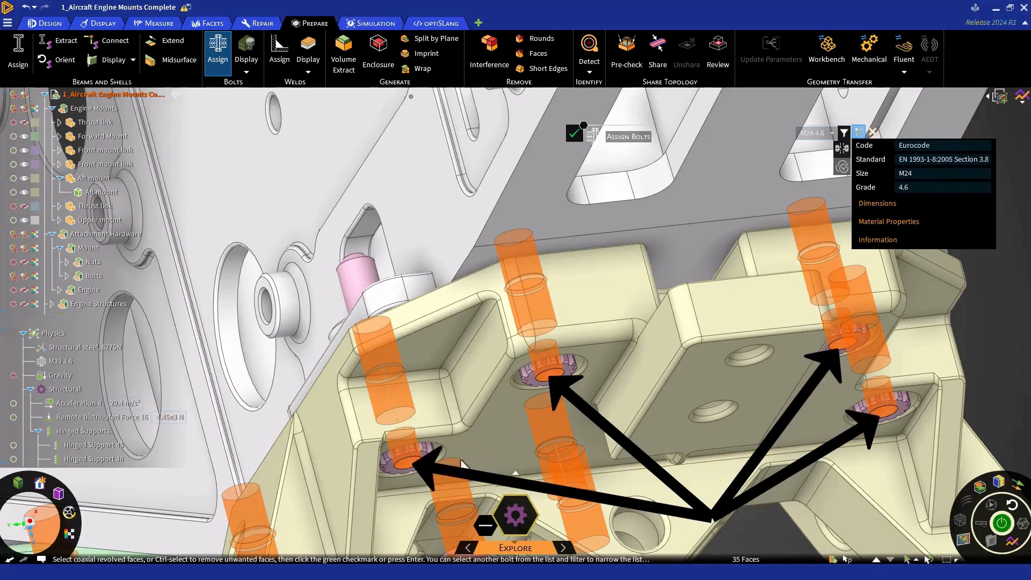
ctrl+click(410, 464)
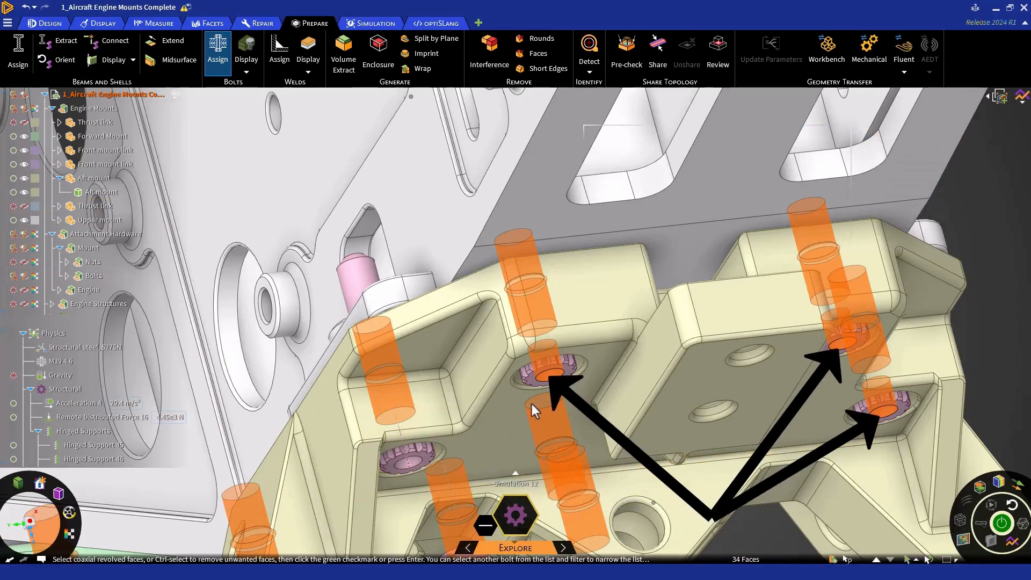
ctrl+click(548, 373)
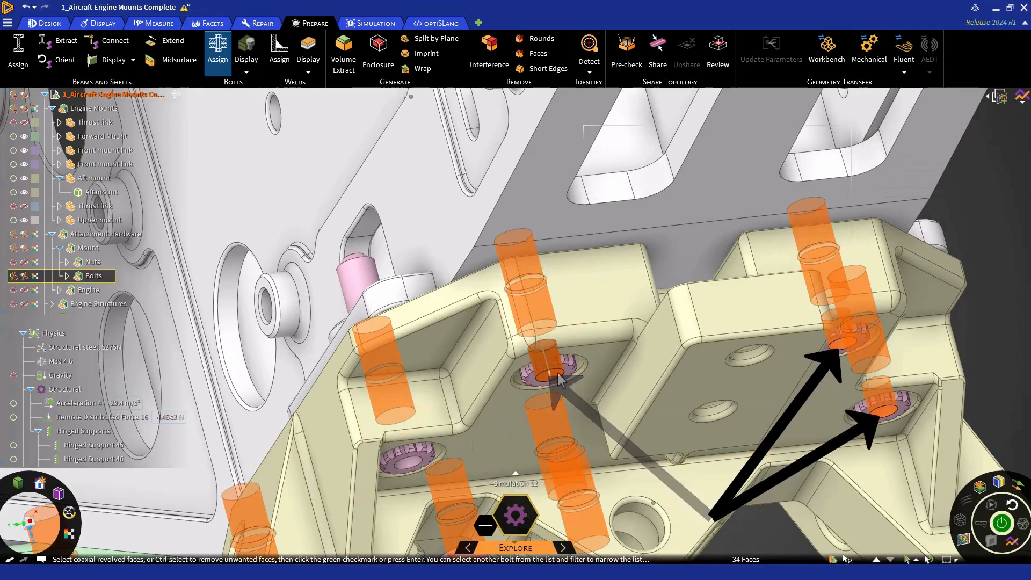
ctrl+click(851, 345)
ctrl+click(886, 414)
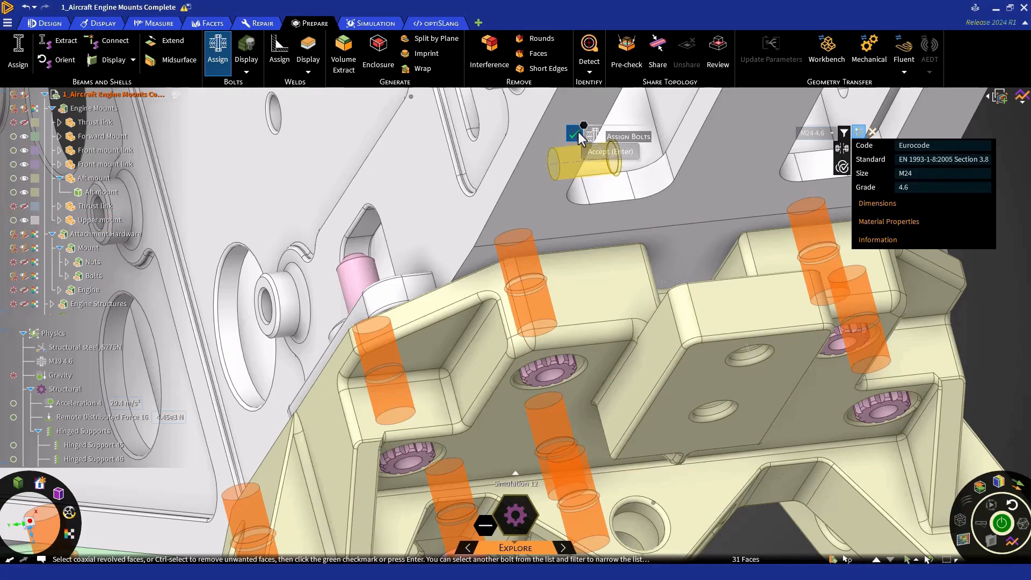
click(575, 133)
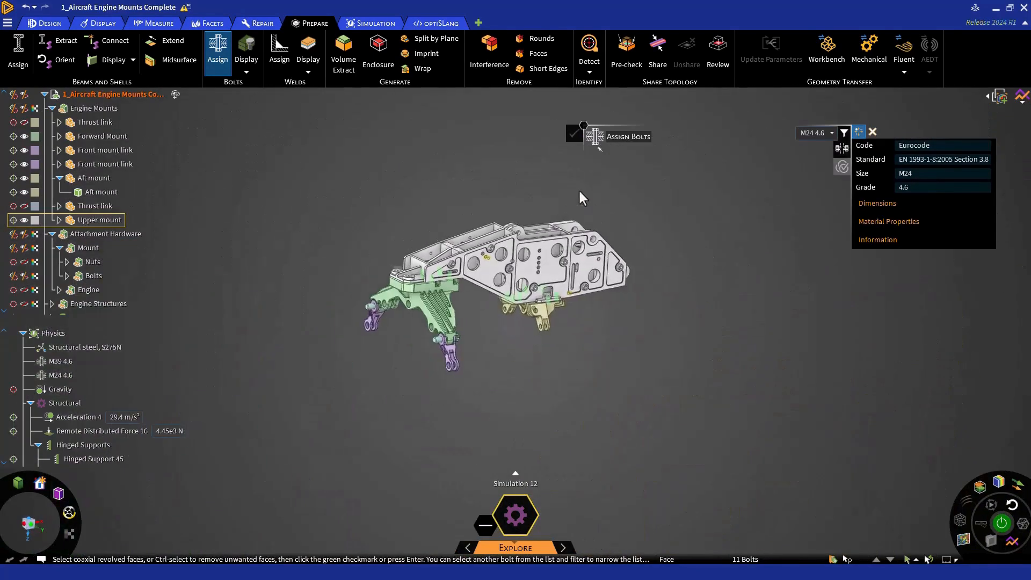
key(Escape)
key(z)
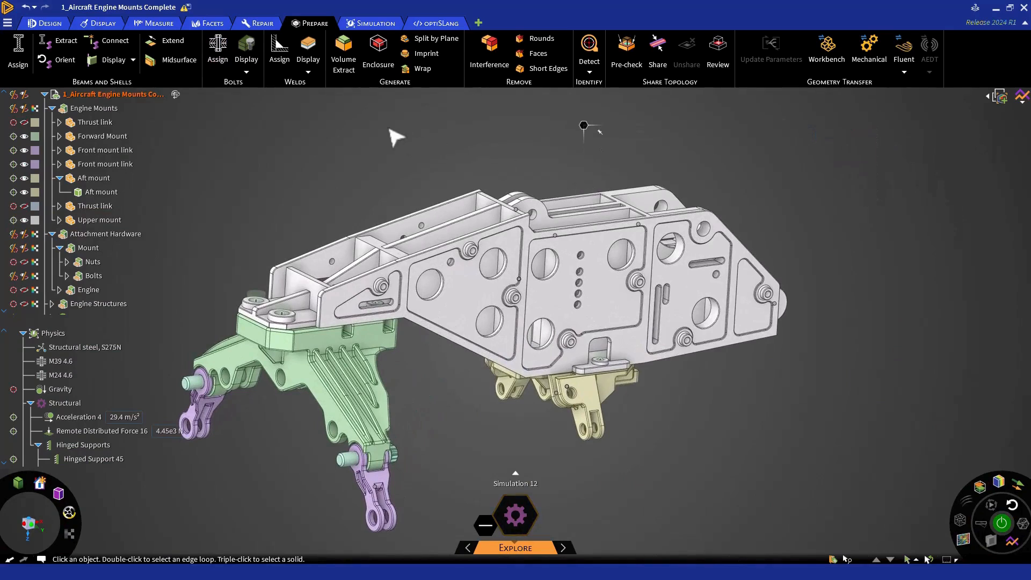
click(256, 74)
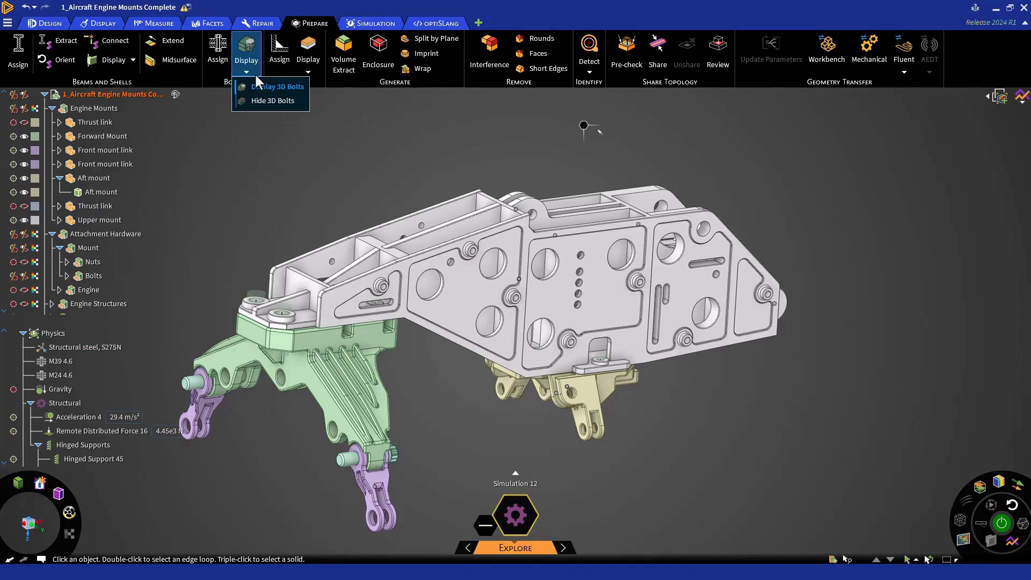
click(256, 76)
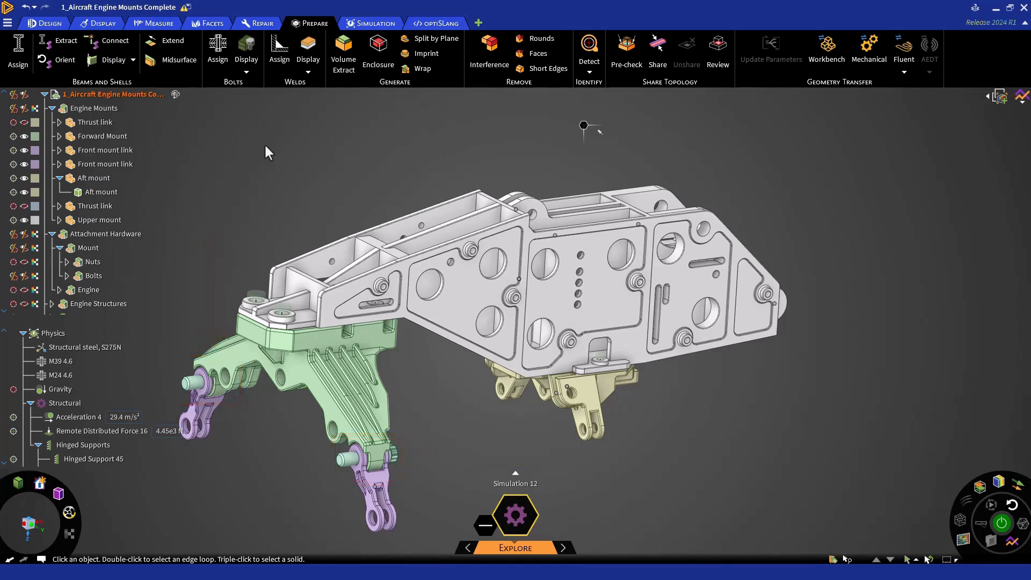
- Exclude the two M44 bolt-model3 components in the Mount's Bolts group from the simulation
ctrl+middle_drag(284, 347, 445, 252)
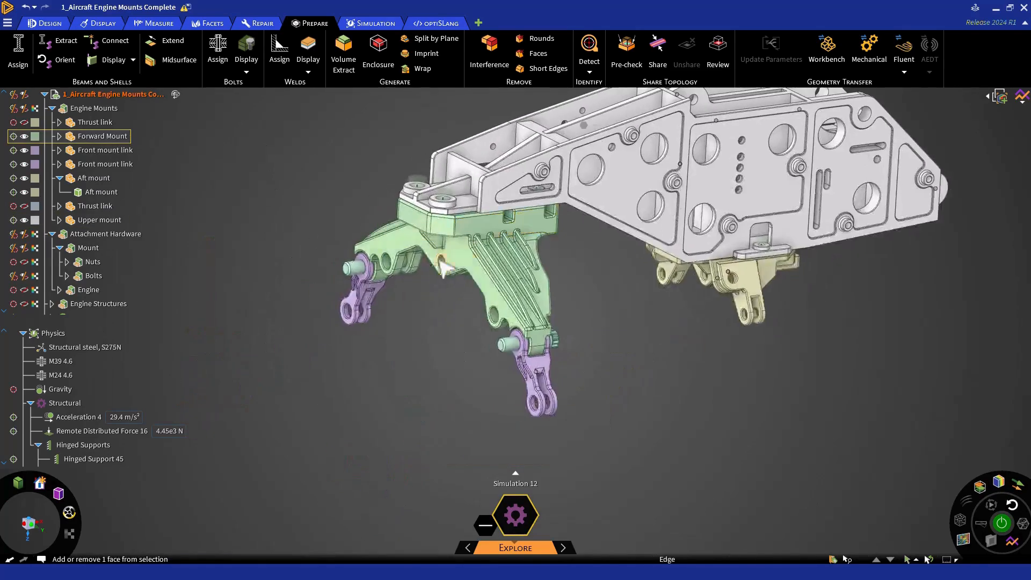
scroll(444, 252, up, 4)
click(66, 276)
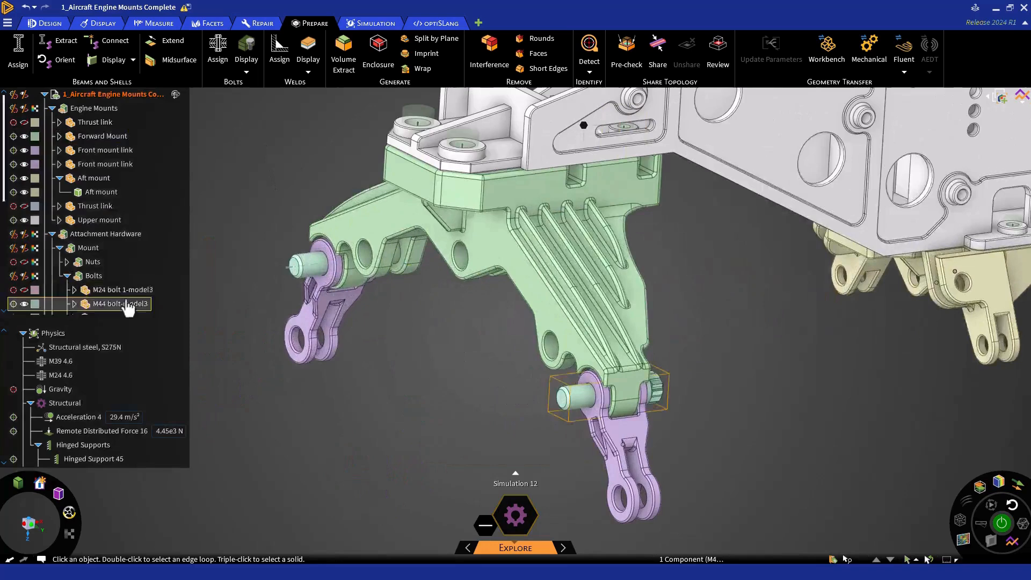
scroll(128, 309, down, 2)
ctrl+click(138, 294)
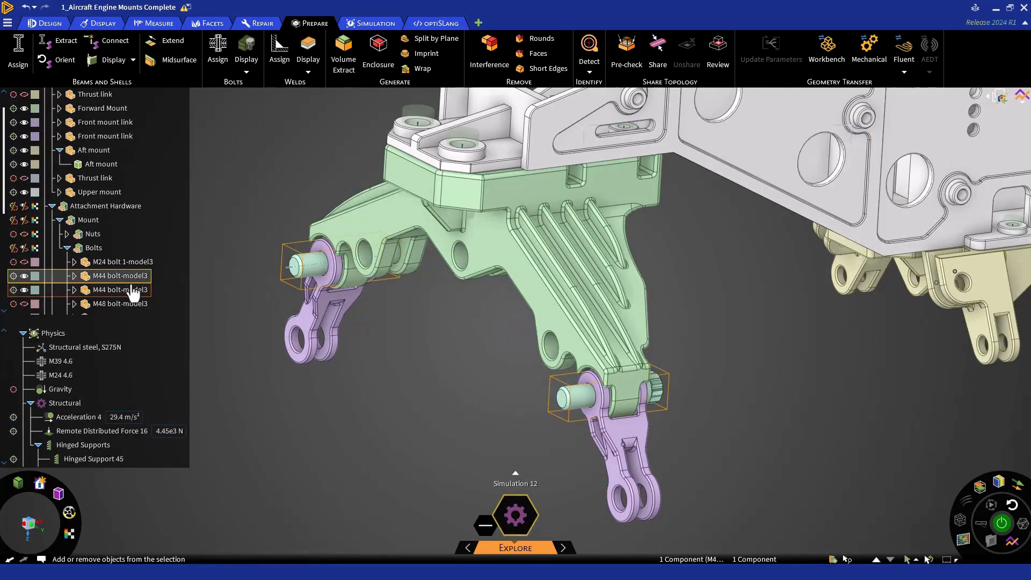
right_click(139, 295)
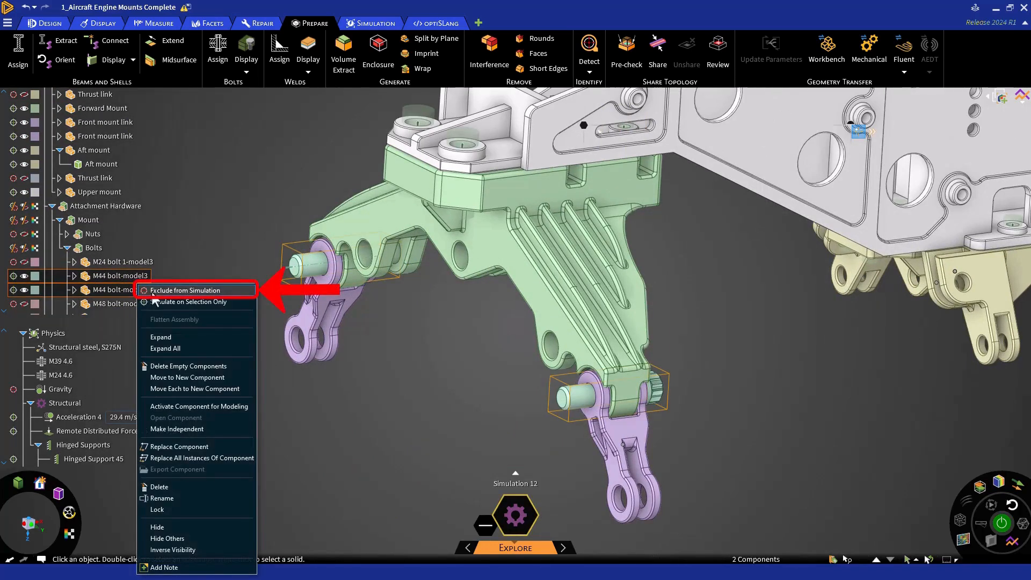
click(143, 290)
click(149, 290)
- Hide the two M44 bolt-model3 components on the front mount links
ctrl+click(143, 276)
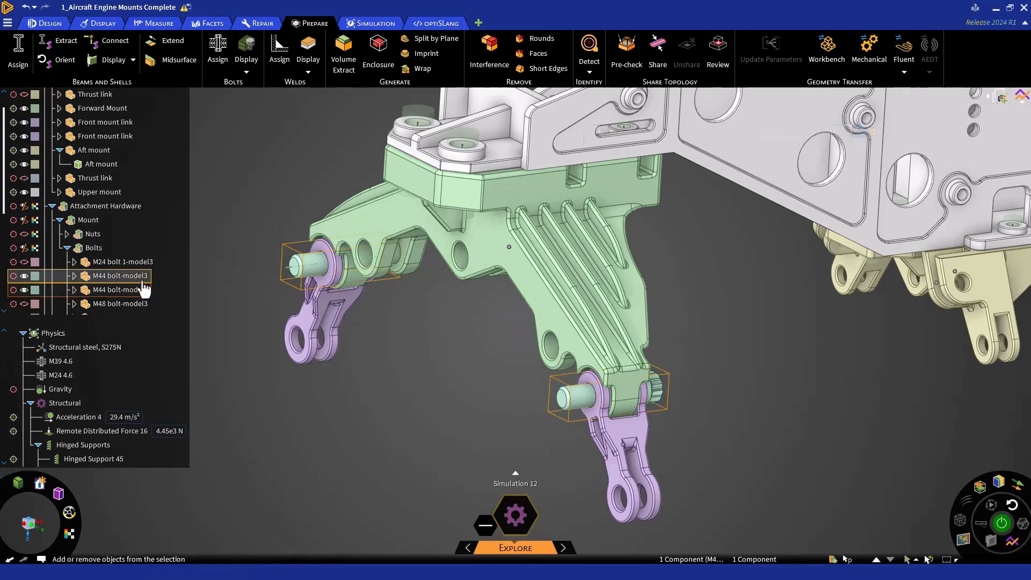
right_click(206, 275)
click(234, 409)
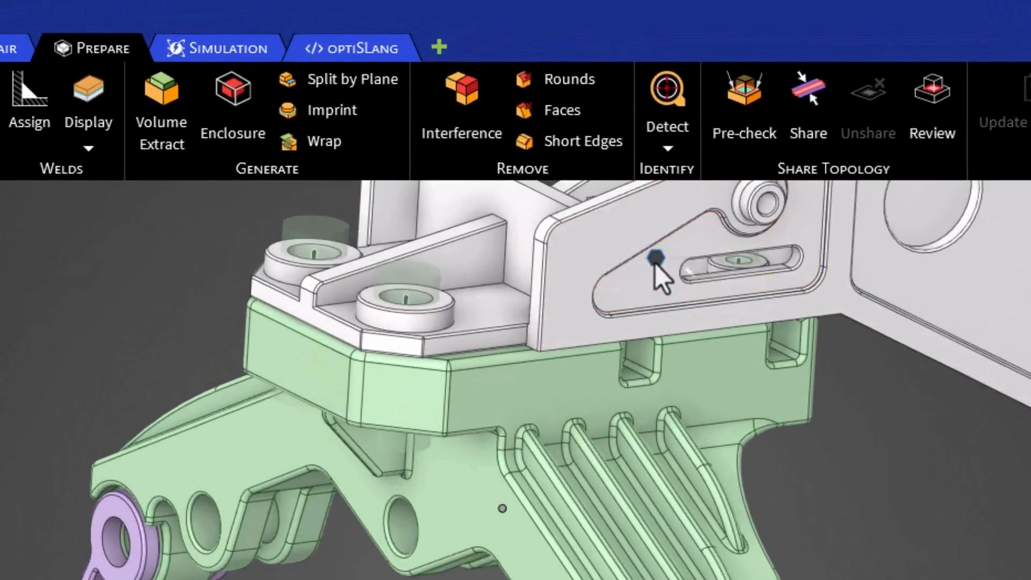
- Create a hinged structural joint at the forward mount's far arm, using the front mount link's bore faces and the mount's hole as secondary surface
right_click(583, 129)
click(656, 277)
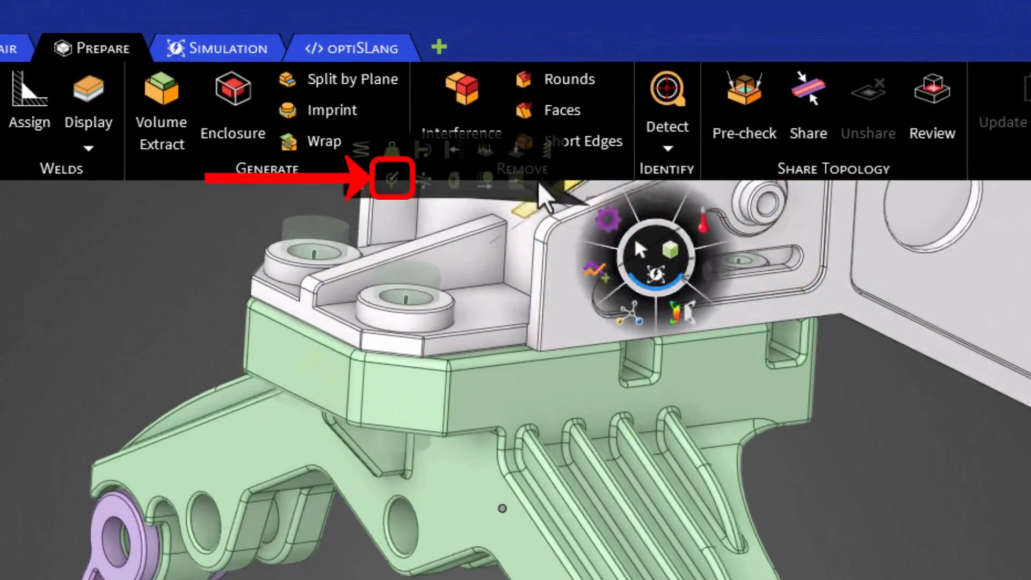
click(393, 184)
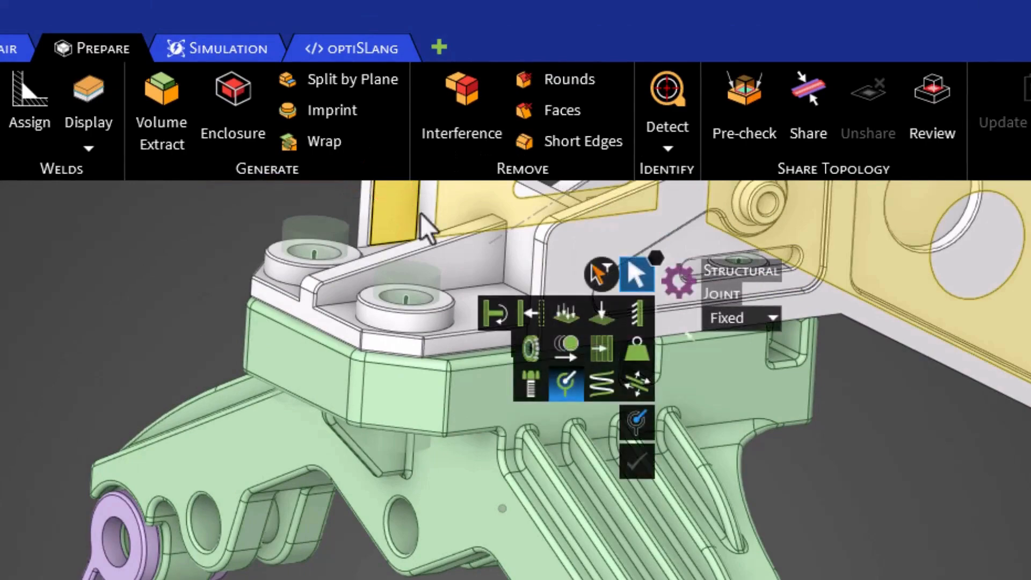
click(771, 318)
click(750, 380)
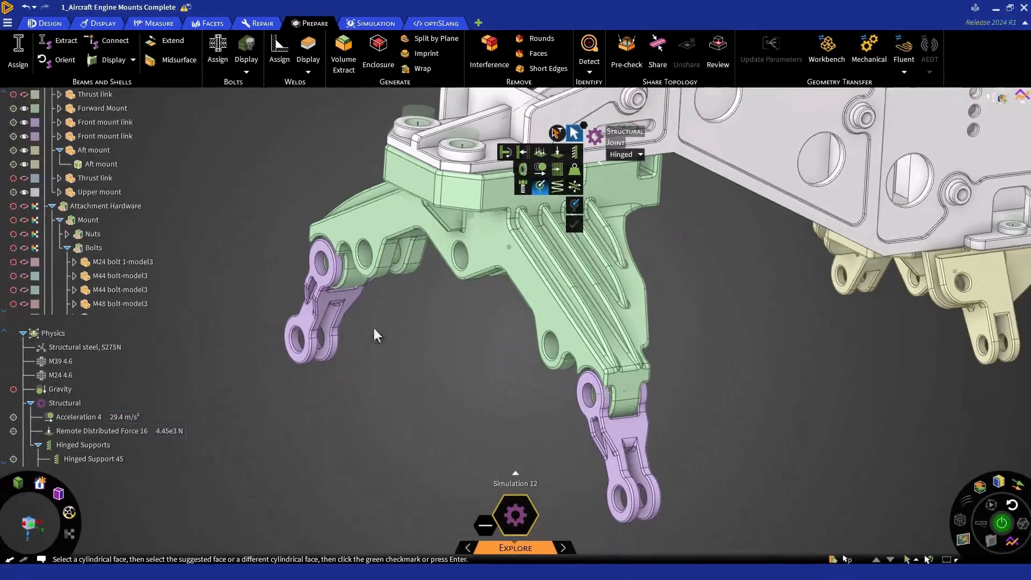
middle_drag(350, 375, 414, 353)
scroll(345, 260, up, 5)
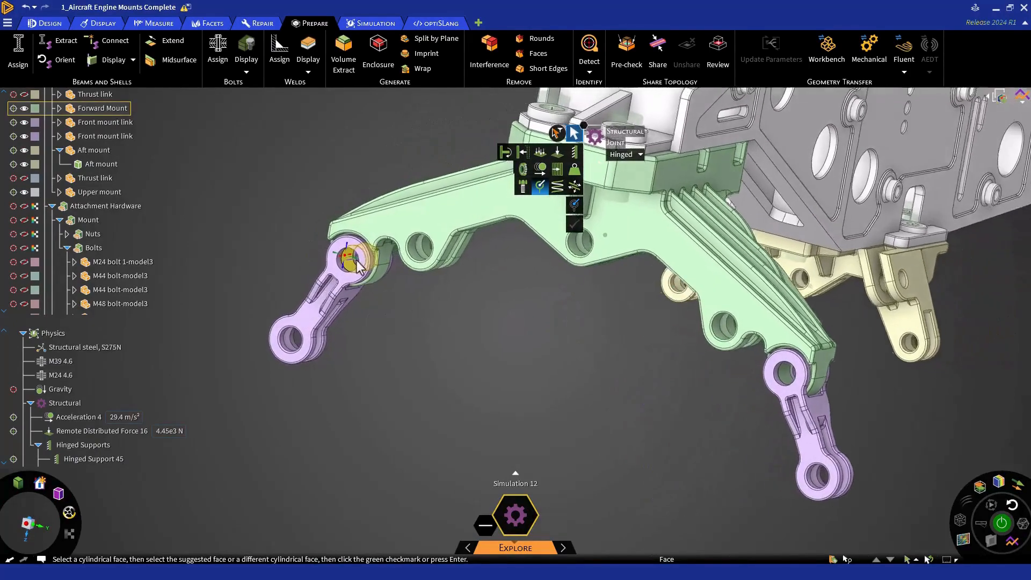
scroll(344, 260, up, 4)
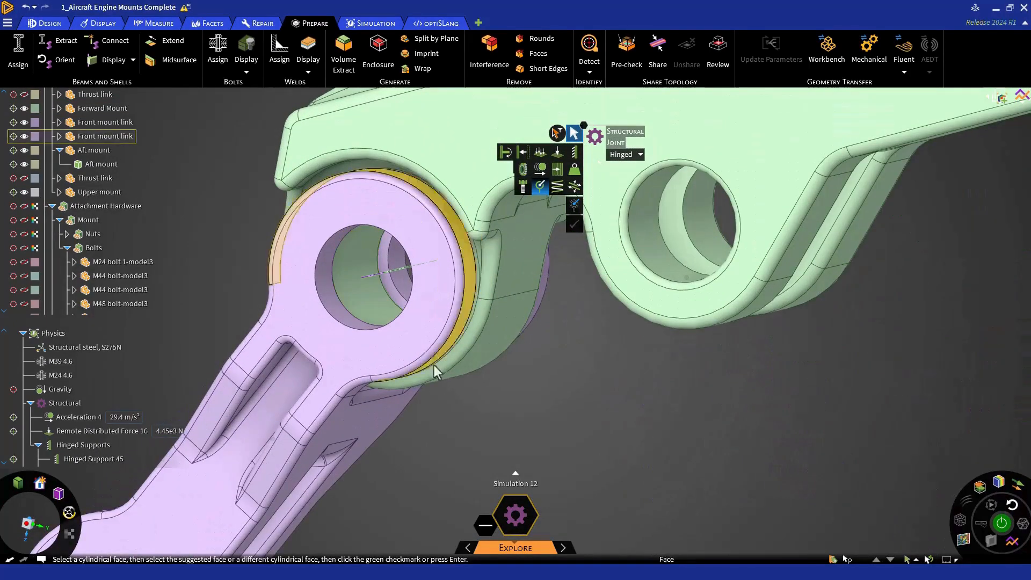
click(346, 314)
click(404, 279)
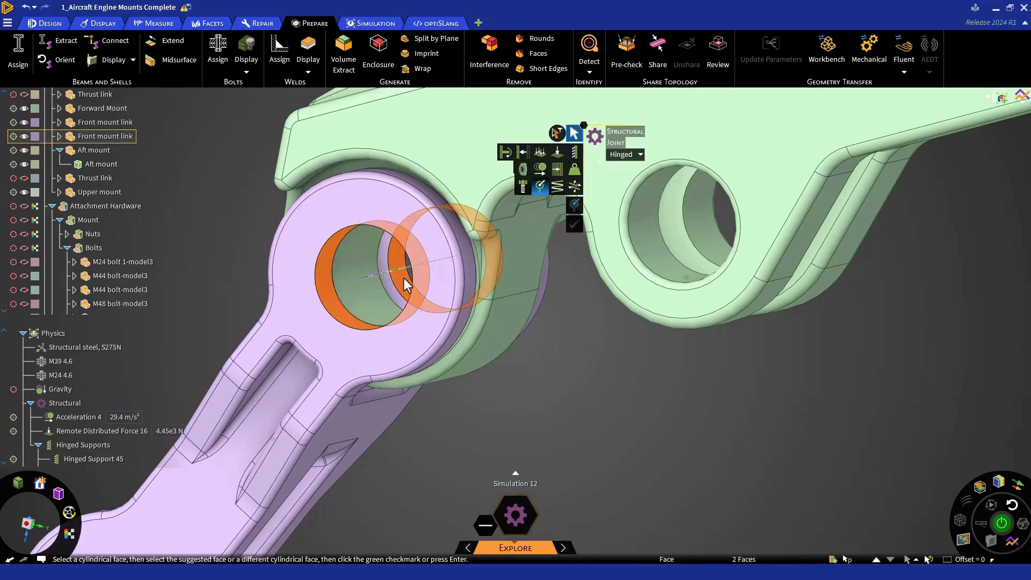
click(573, 206)
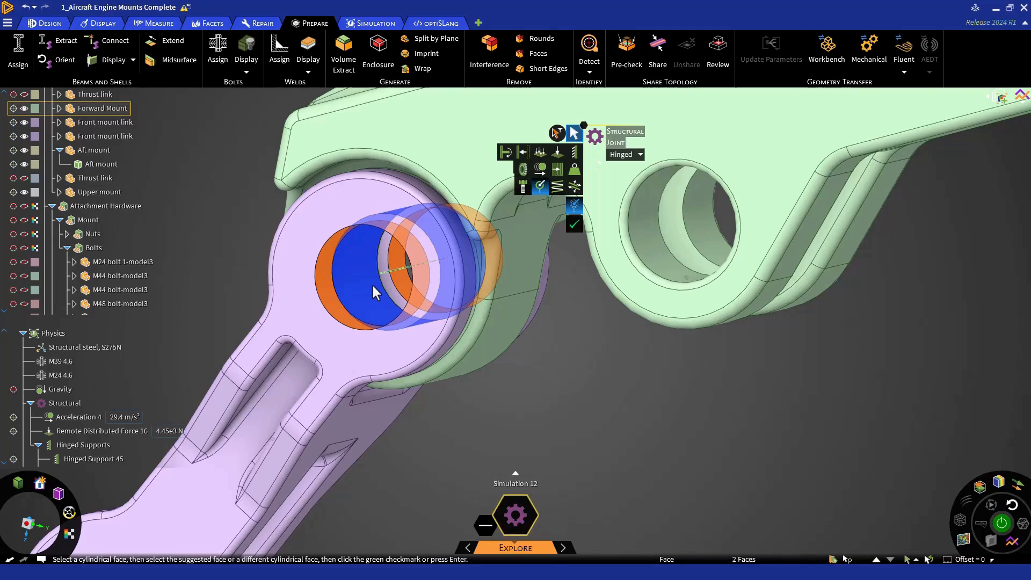
click(574, 226)
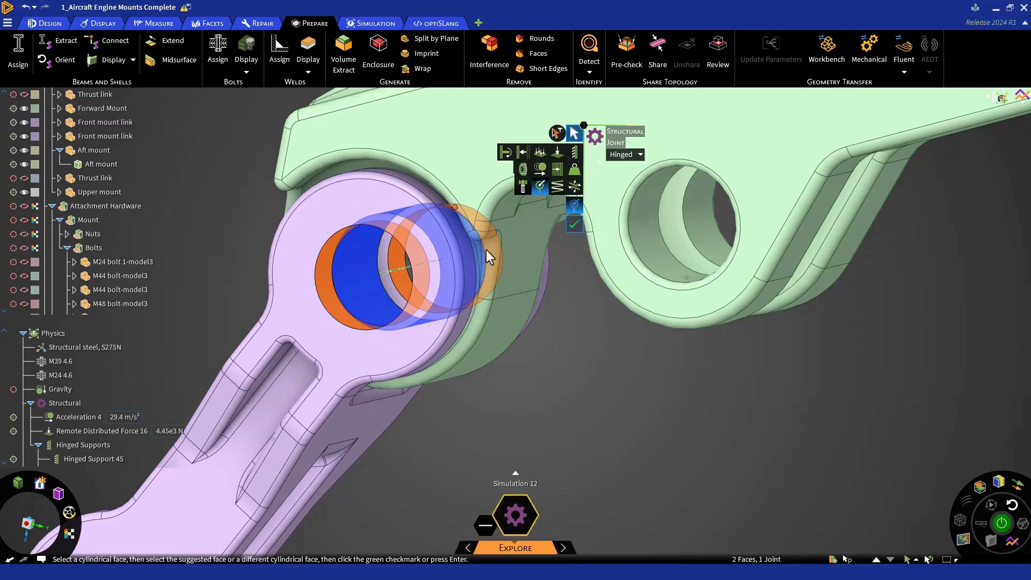
- Create a second hinged joint between the other front mount link's bore faces and the hole in the forward mount's near arm
scroll(385, 265, down, 5)
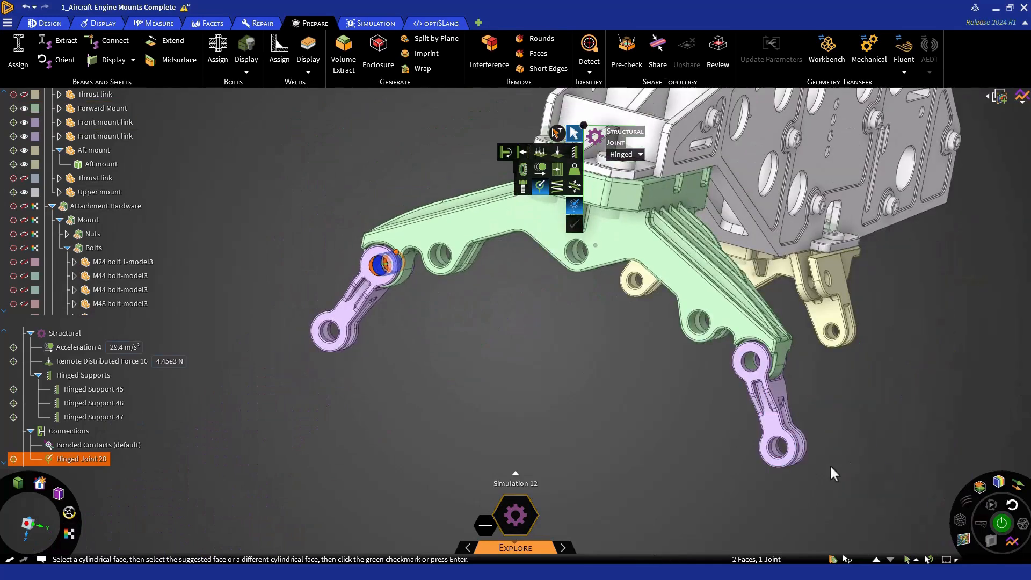
scroll(757, 352, up, 8)
click(675, 316)
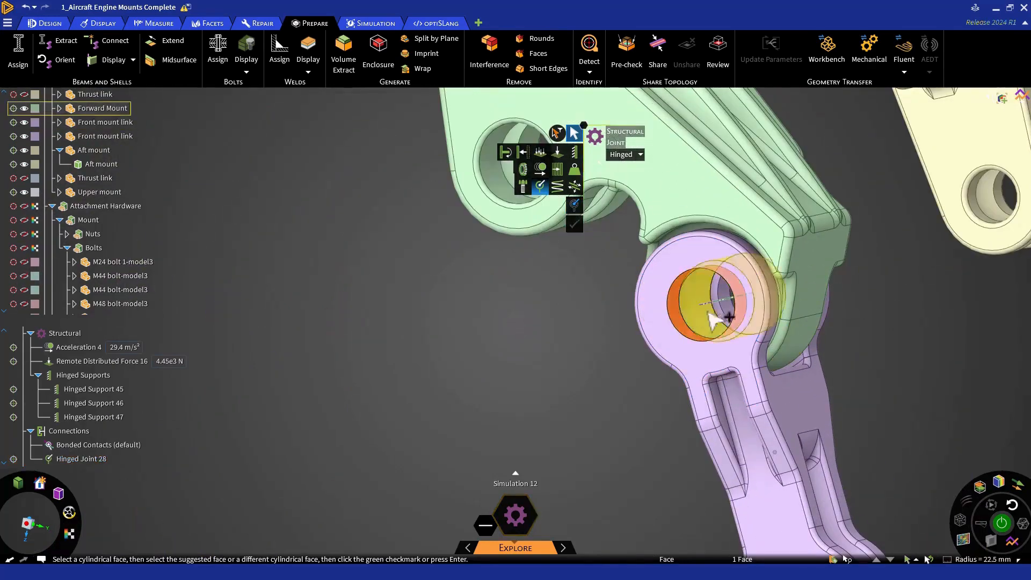
click(710, 320)
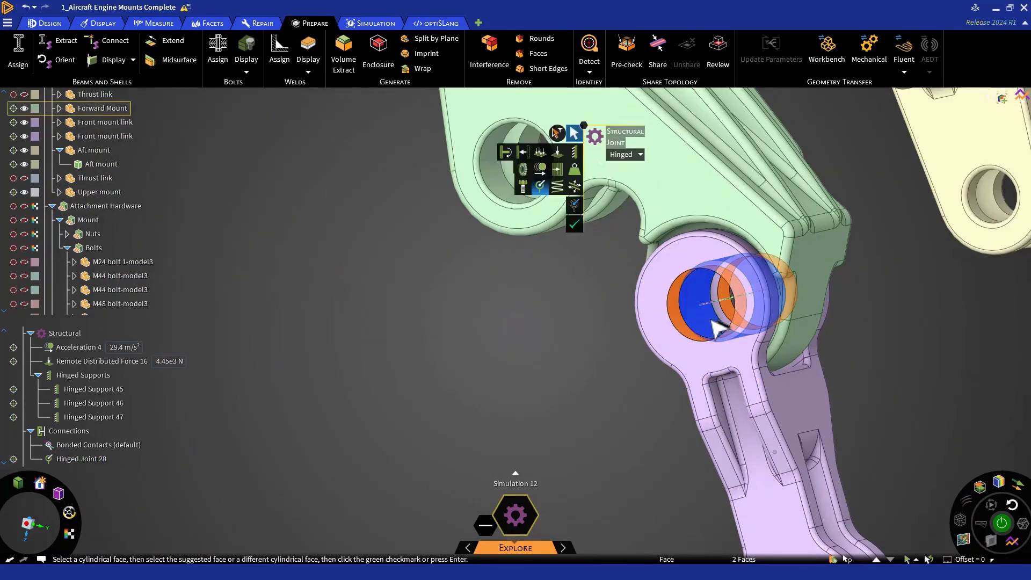
click(574, 224)
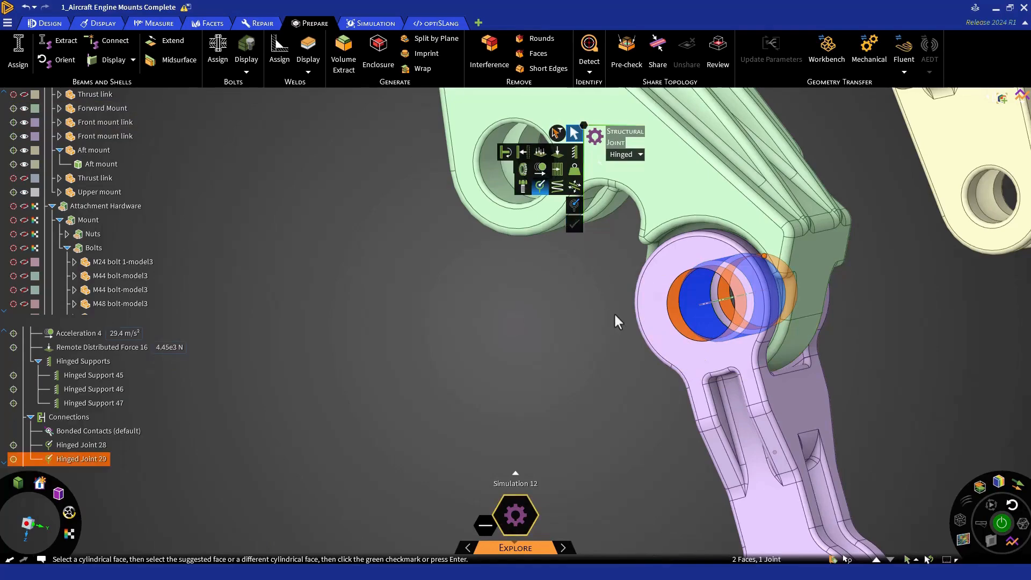
key(Escape)
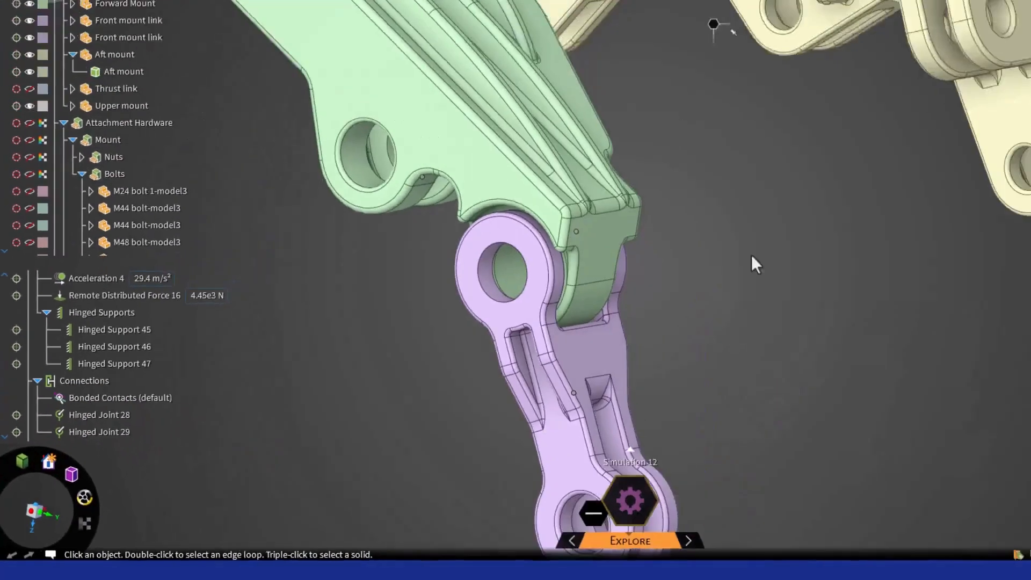
- Collapse the Mount's Bolts group under Attachment Hardware in the component tree
middle_drag(577, 333, 614, 315)
scroll(614, 315, down, 8)
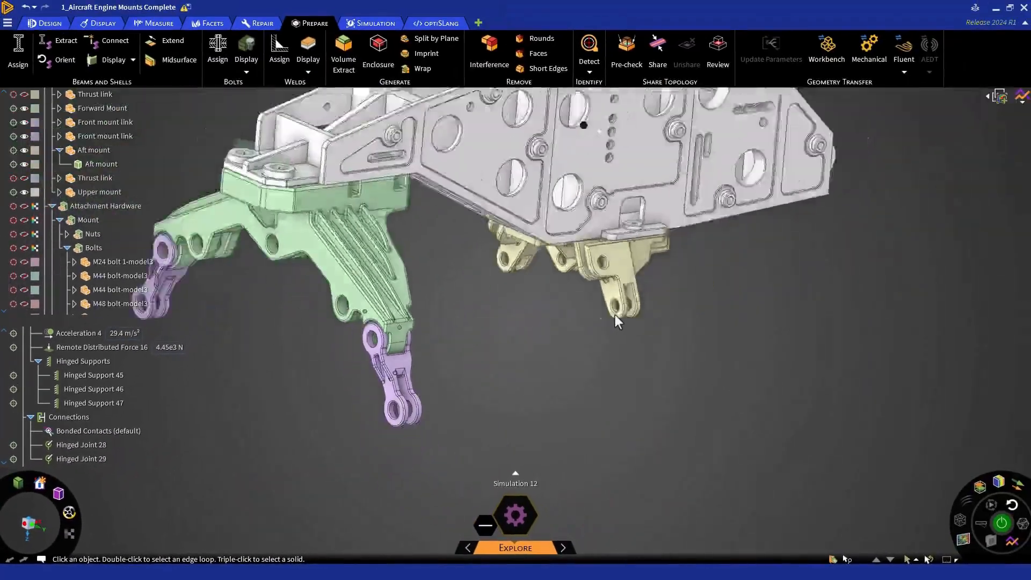
scroll(614, 311, up, 3)
scroll(615, 316, up, 2)
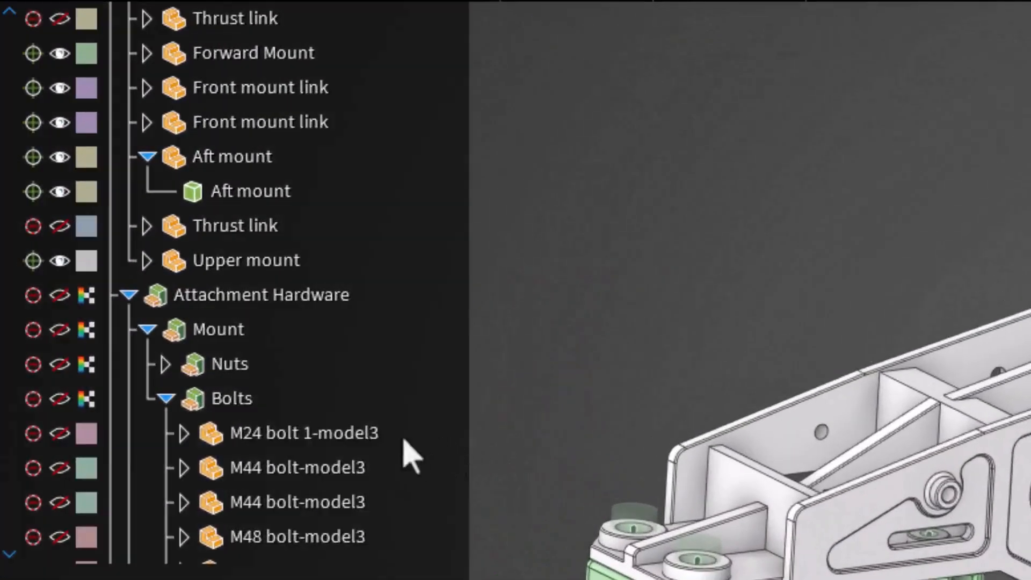
click(165, 398)
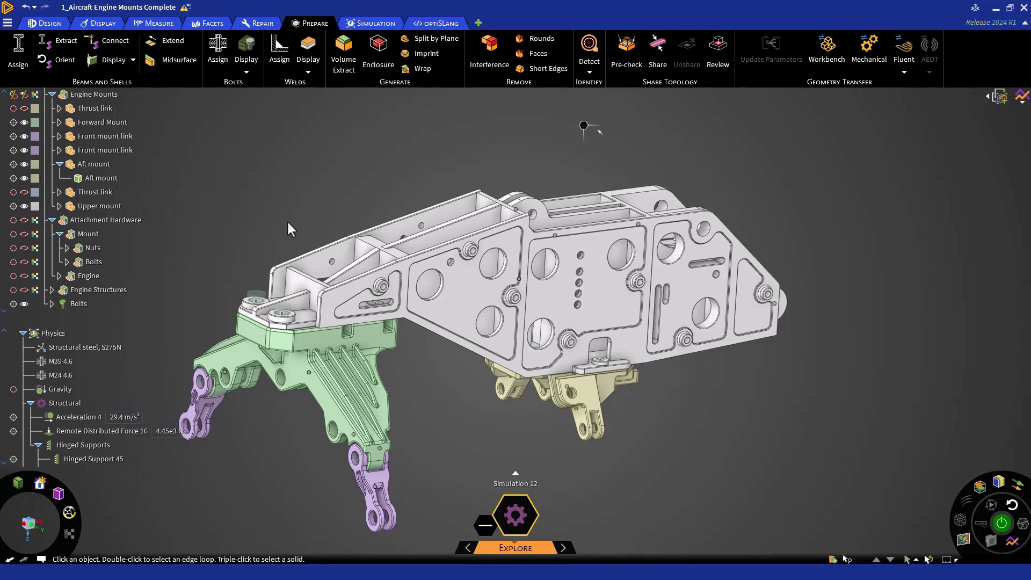
- Apply a structural bolt preload with a clamp force of 15000 N to all bolts in the generated Bolts component
click(373, 23)
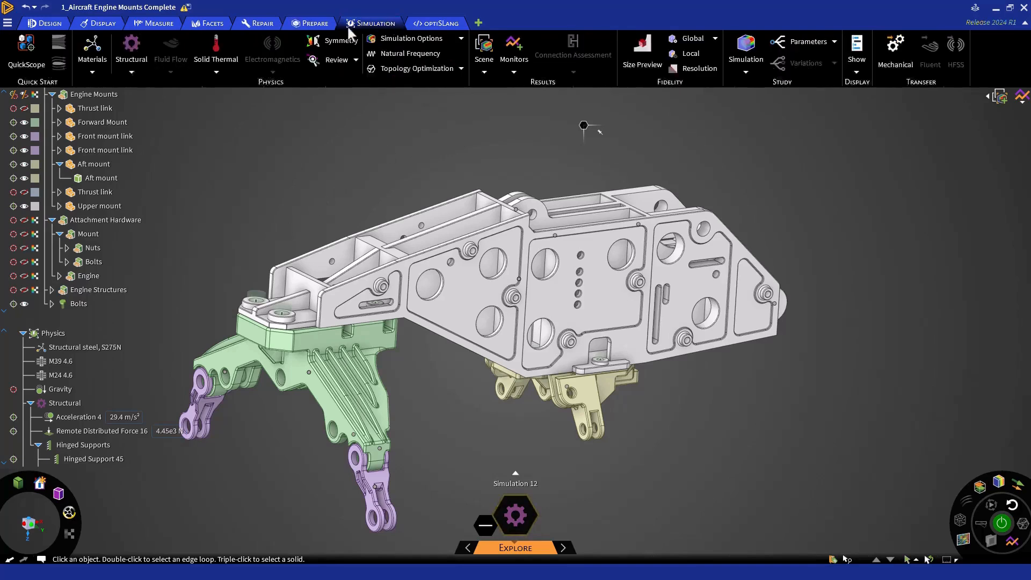
click(140, 46)
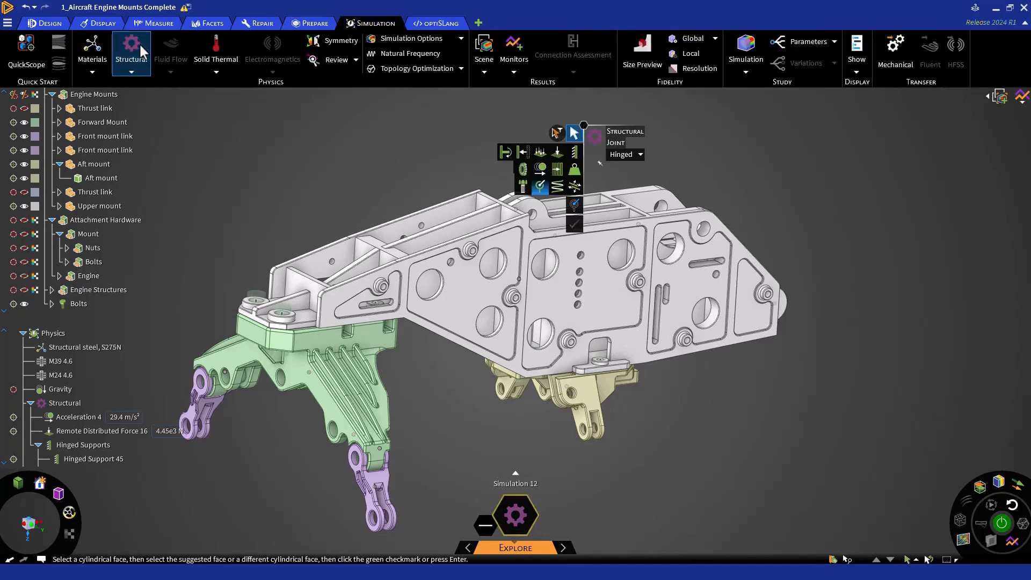
click(523, 186)
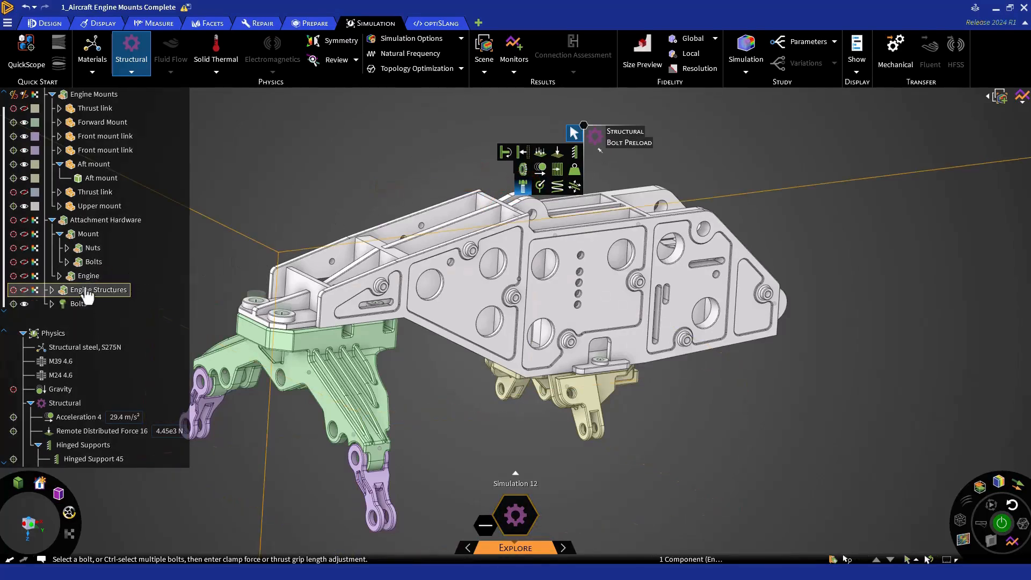
click(76, 304)
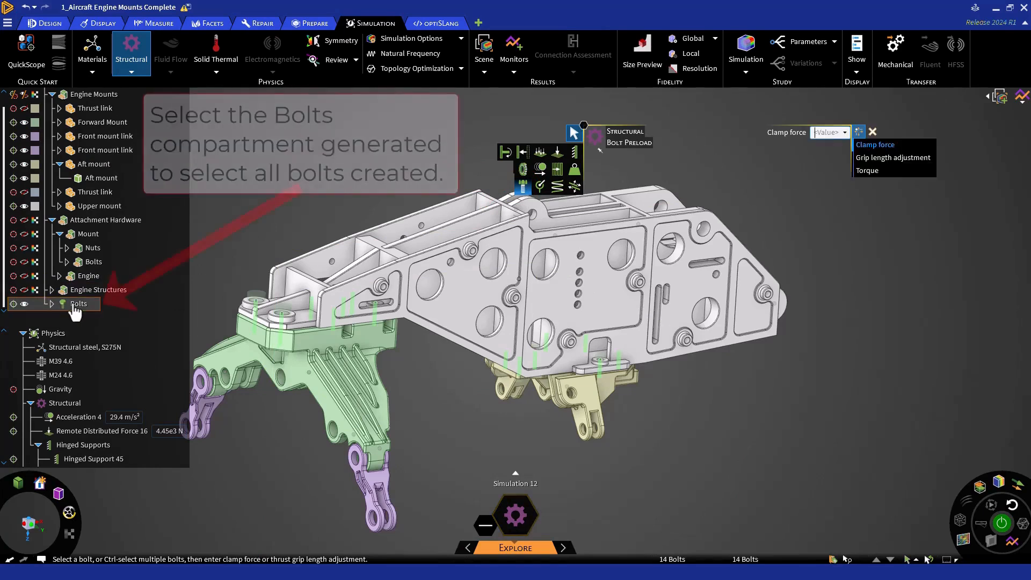
text(15000 N)
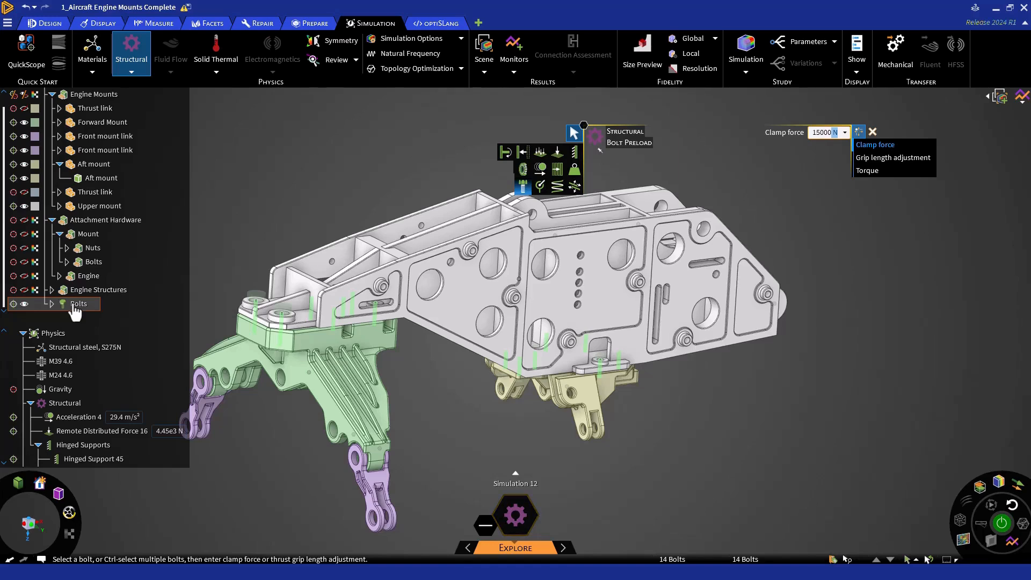
key(Return)
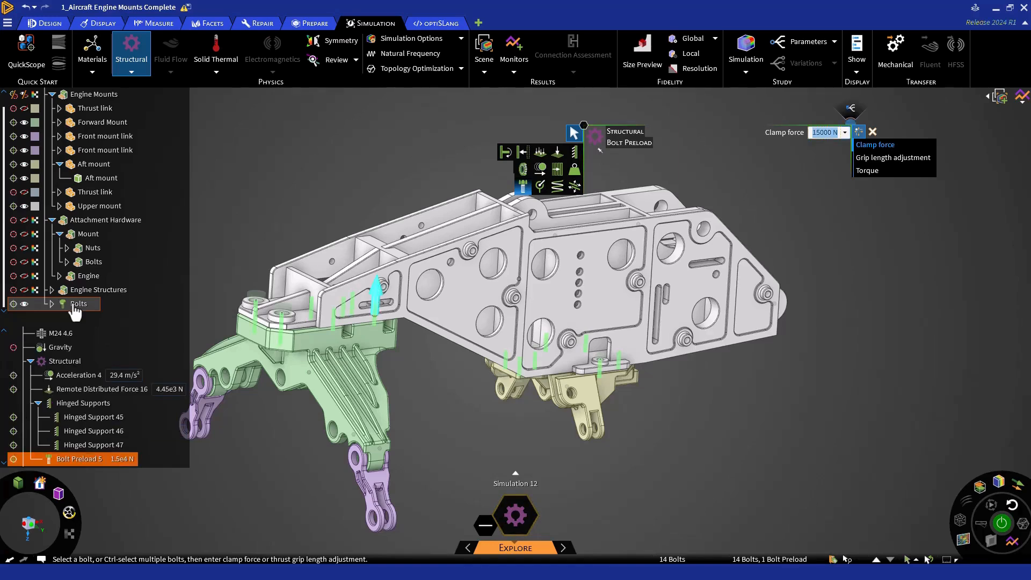
click(300, 202)
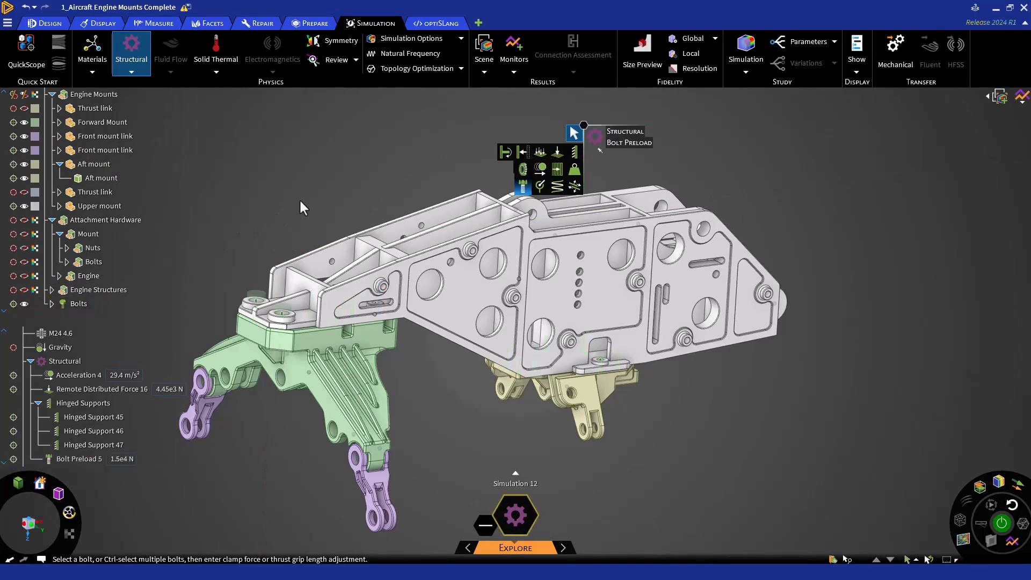
key(Escape)
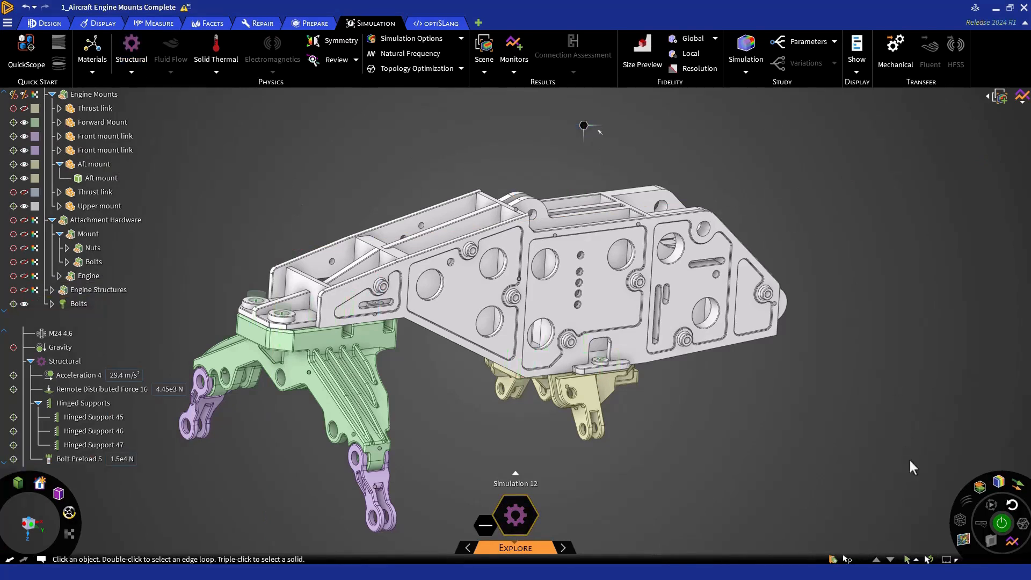
- Solve the engine mount simulation in the Explore stage
click(999, 526)
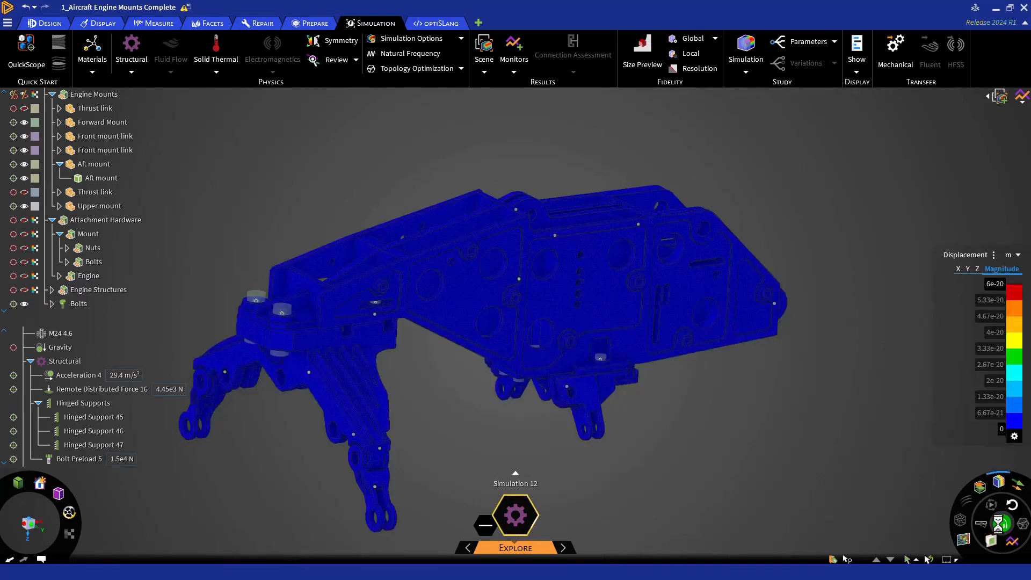